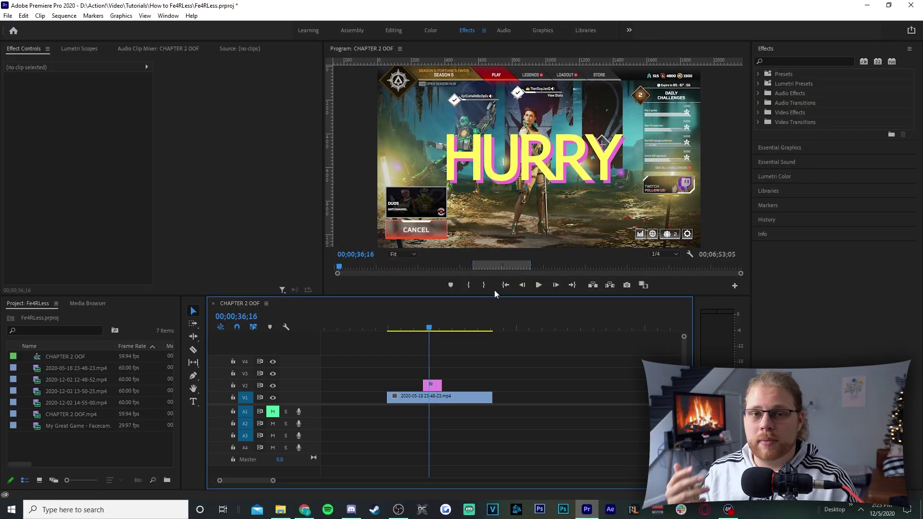
Search the effects for "transf" and apply the Distort Transform effect to the HURRY graphic clip on V2.
{"action": "left_click", "coordinate": [781, 60]}
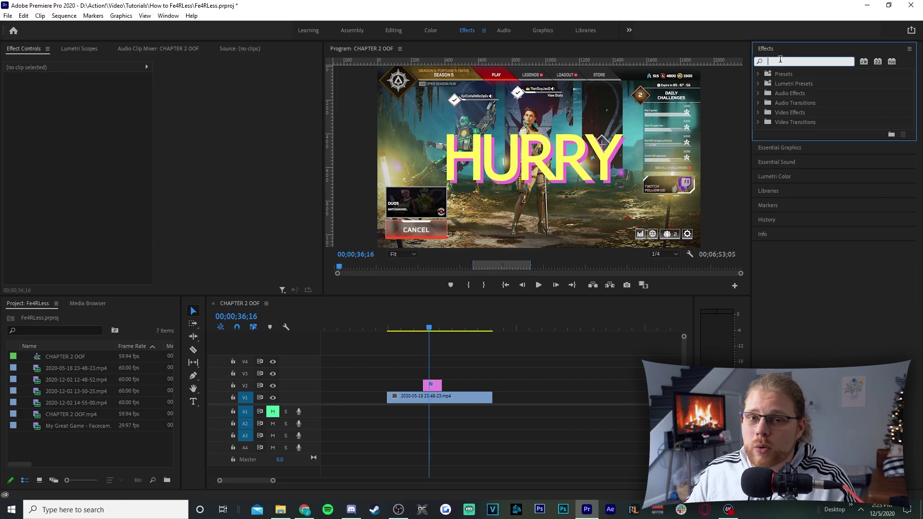
{"action": "type", "text": "transf"}
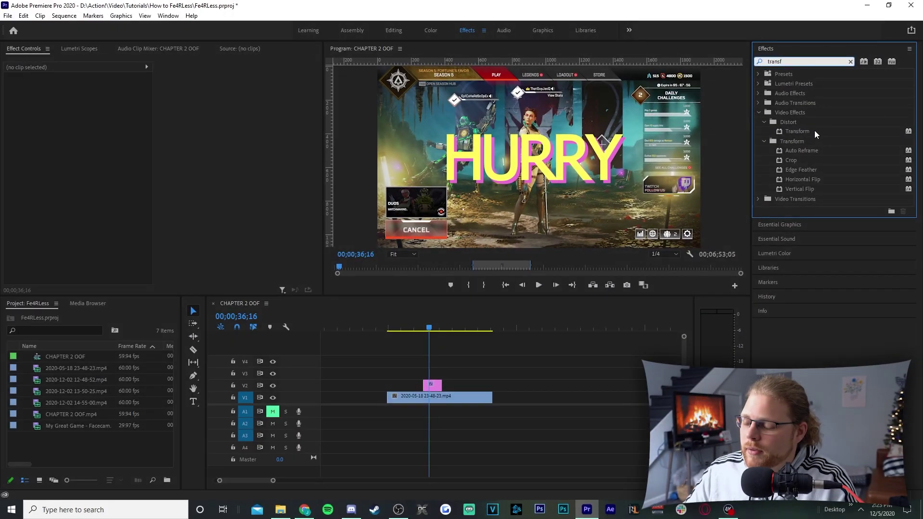
{"action": "left_click_drag", "start_coordinate": [815, 131], "coordinate": [434, 386]}
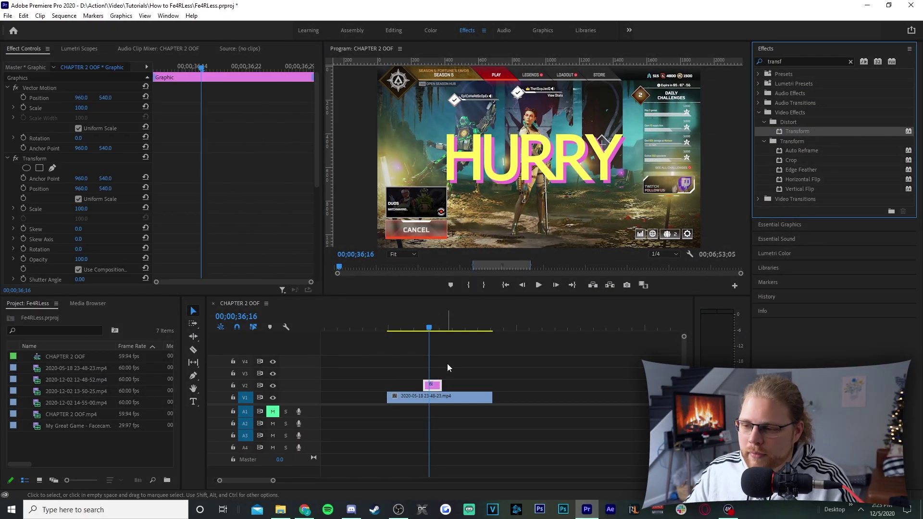
Set the Transform effect's Rotation to -3 degrees on the HURRY graphic.
{"action": "scroll", "coordinate": [208, 151], "scroll_direction": "down", "scroll_amount": 3}
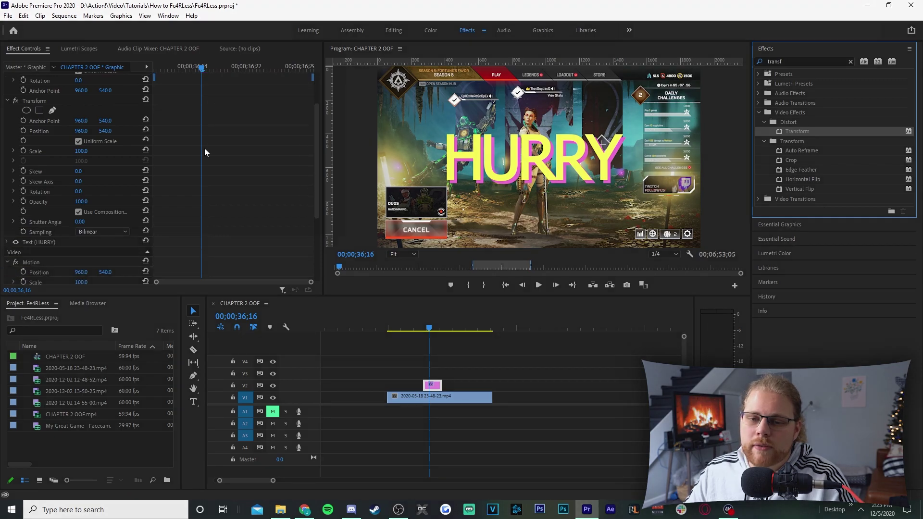
{"action": "scroll", "coordinate": [212, 145], "scroll_direction": "up", "scroll_amount": 2}
{"action": "left_click", "coordinate": [85, 219]}
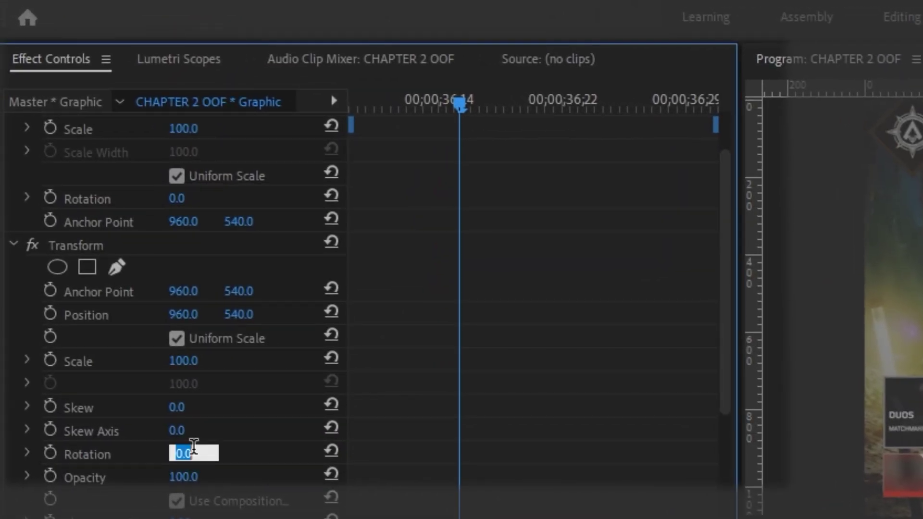
{"action": "type", "text": "-3"}
{"action": "key", "text": "Return"}
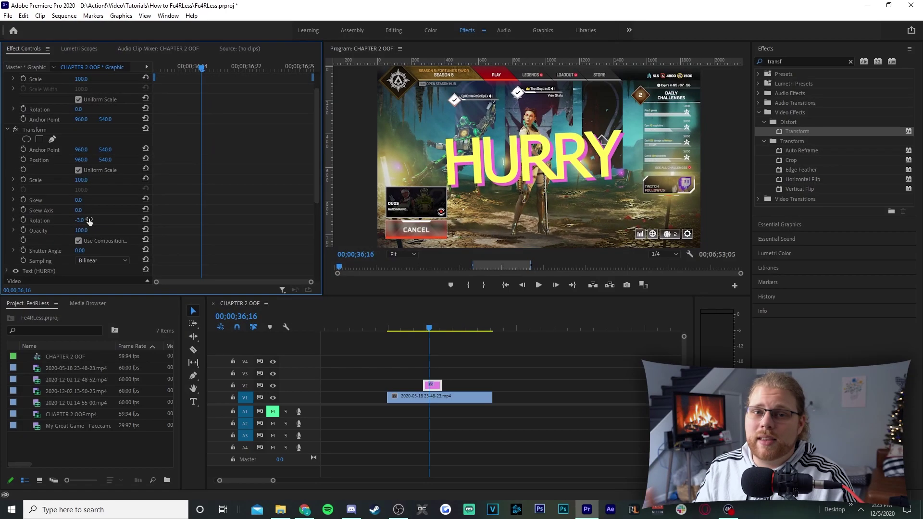
Animate the HURRY graphic's Vector Motion Scale from 100 at 00;00;36;12 to 70 at 00;00;36;28.
{"action": "scroll", "coordinate": [202, 189], "scroll_direction": "up", "scroll_amount": 2}
{"action": "left_click_drag", "start_coordinate": [201, 68], "coordinate": [178, 70]}
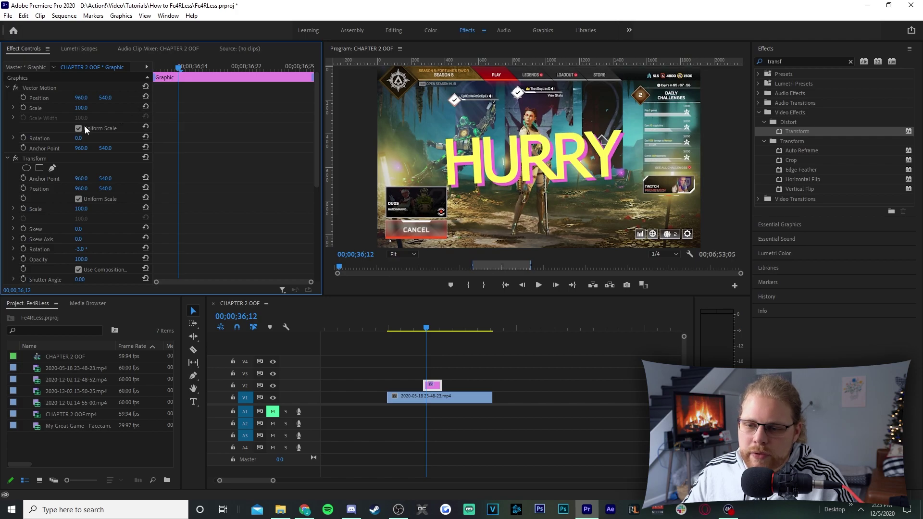
{"action": "left_click", "coordinate": [24, 108]}
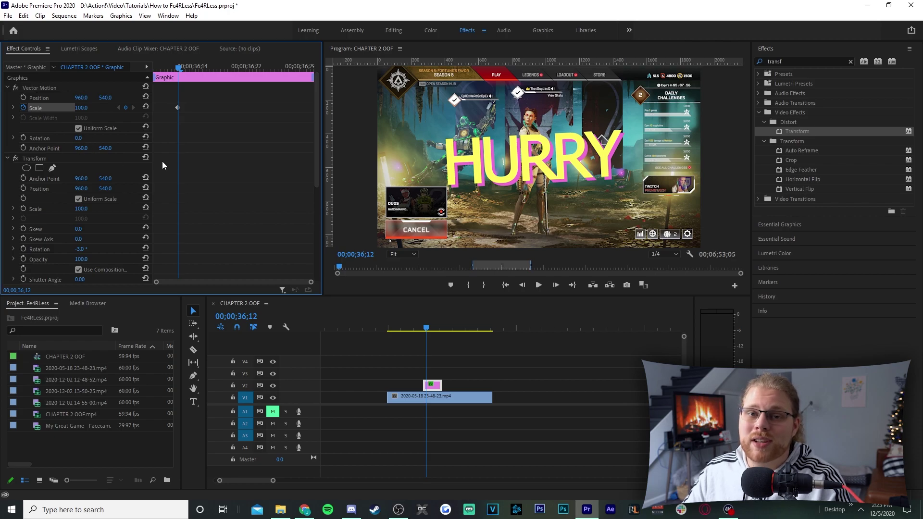
{"action": "left_click", "coordinate": [292, 68]}
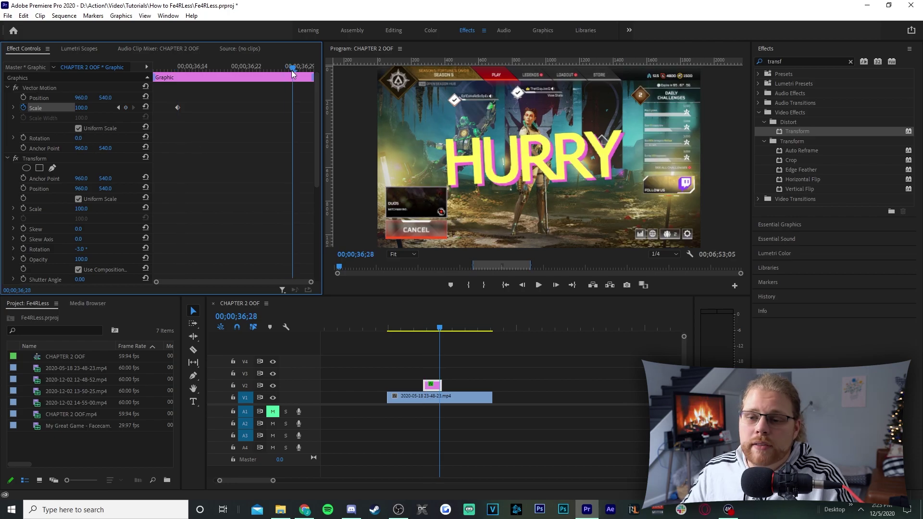
{"action": "left_click", "coordinate": [91, 106]}
{"action": "type", "text": "70"}
{"action": "key", "text": "Return"}
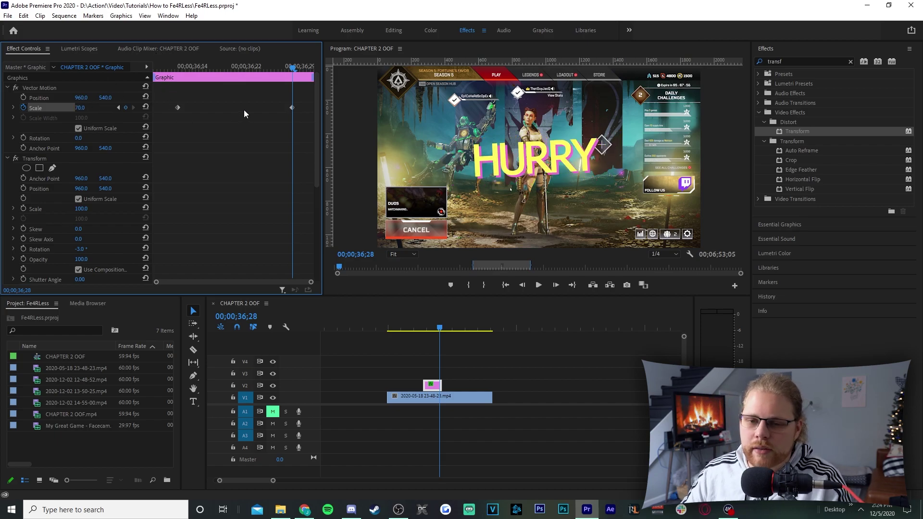
Turn off the Transform effect's Uniform Scale and keyframe its Scale Width at 135 at the clip's start.
{"action": "left_click", "coordinate": [79, 199]}
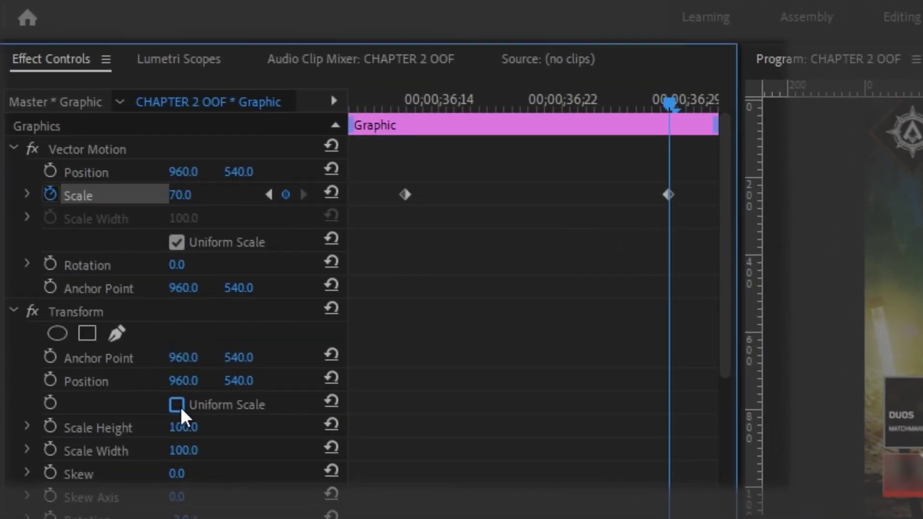
{"action": "left_click_drag", "start_coordinate": [666, 103], "coordinate": [306, 160]}
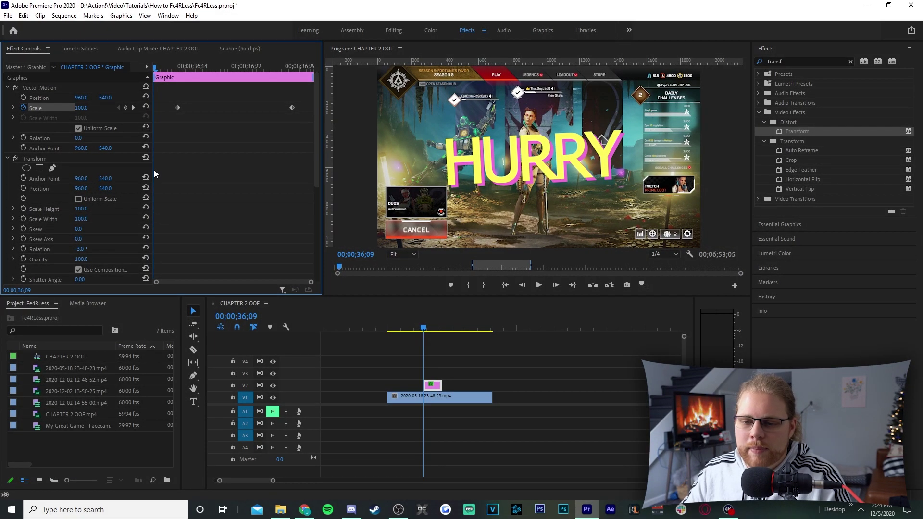
{"action": "left_click", "coordinate": [23, 219]}
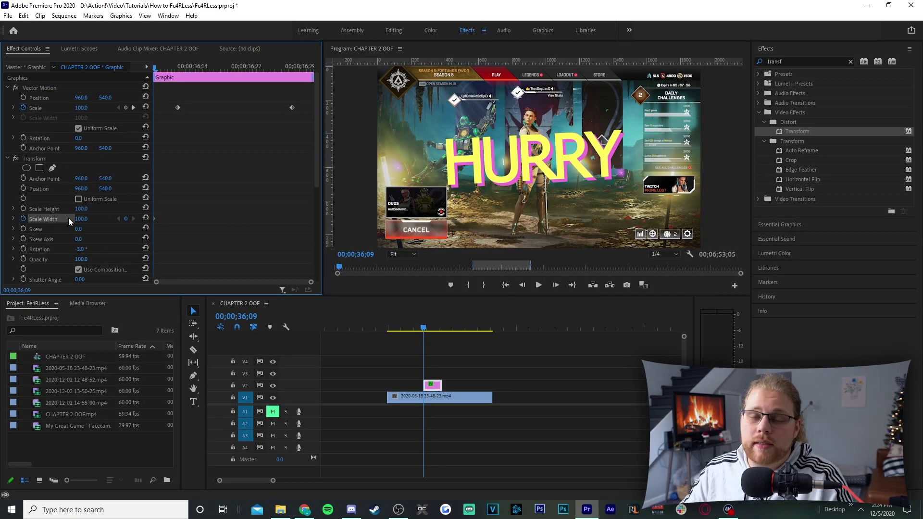
{"action": "left_click", "coordinate": [90, 219]}
{"action": "type", "text": "135"}
{"action": "key", "text": "Return"}
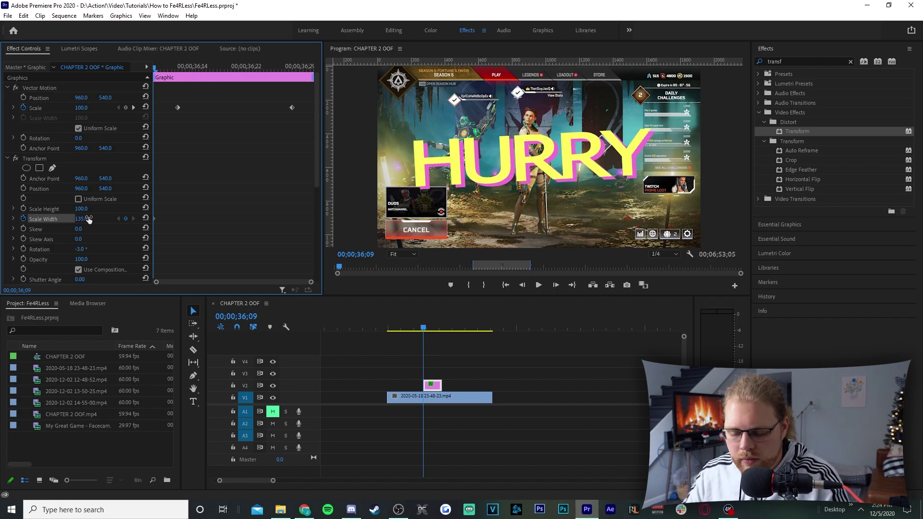
Add a Transform Scale Width keyframe of 80 at 00;00;36;16.
{"action": "left_click_drag", "start_coordinate": [154, 68], "coordinate": [204, 68]}
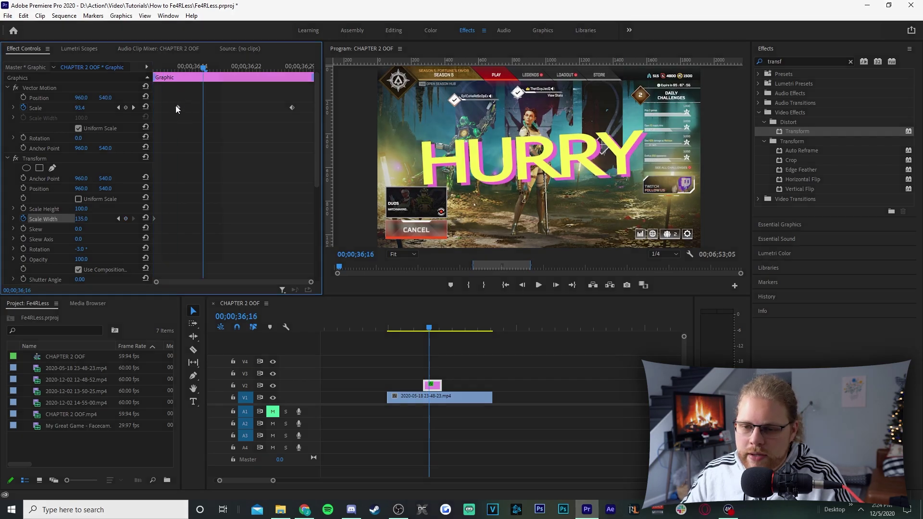
{"action": "left_click", "coordinate": [92, 219]}
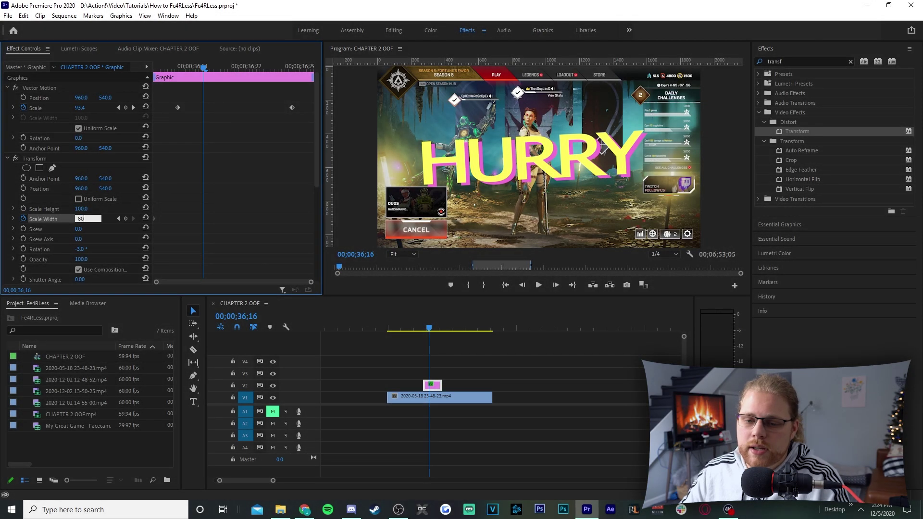
{"action": "type", "text": "80"}
{"action": "key", "text": "Return"}
Add a Scale Width keyframe of 145 at 00;00;36;28 and change all Scale Width keyframes to Bezier interpolation.
{"action": "left_click", "coordinate": [293, 67]}
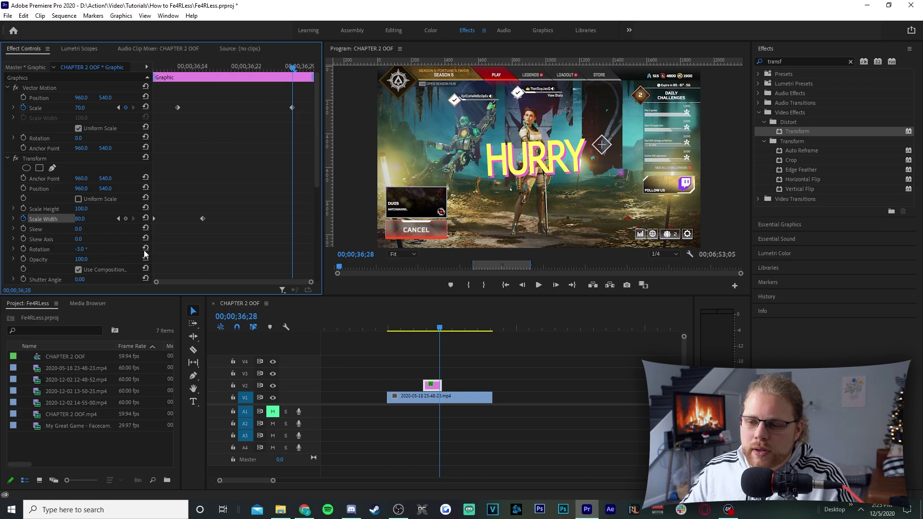
{"action": "left_click", "coordinate": [88, 217]}
{"action": "type", "text": "145"}
{"action": "key", "text": "Return"}
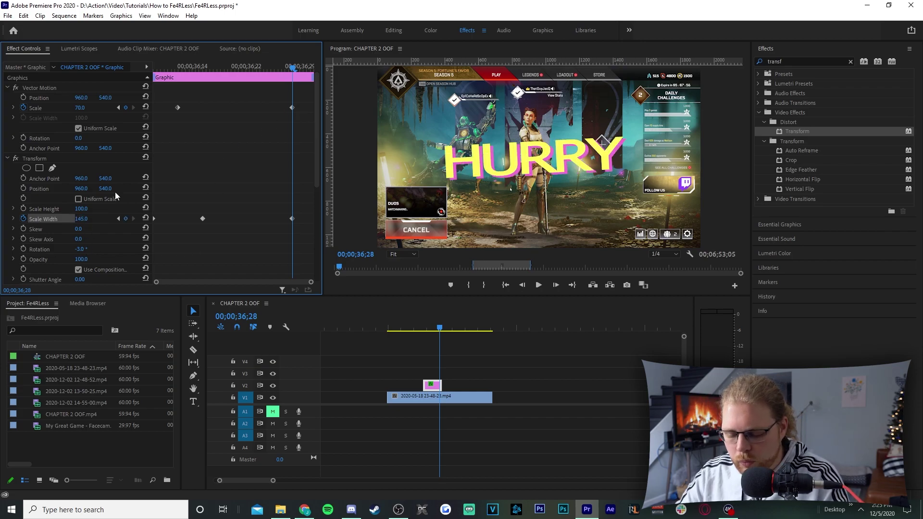
{"action": "right_click", "coordinate": [203, 218]}
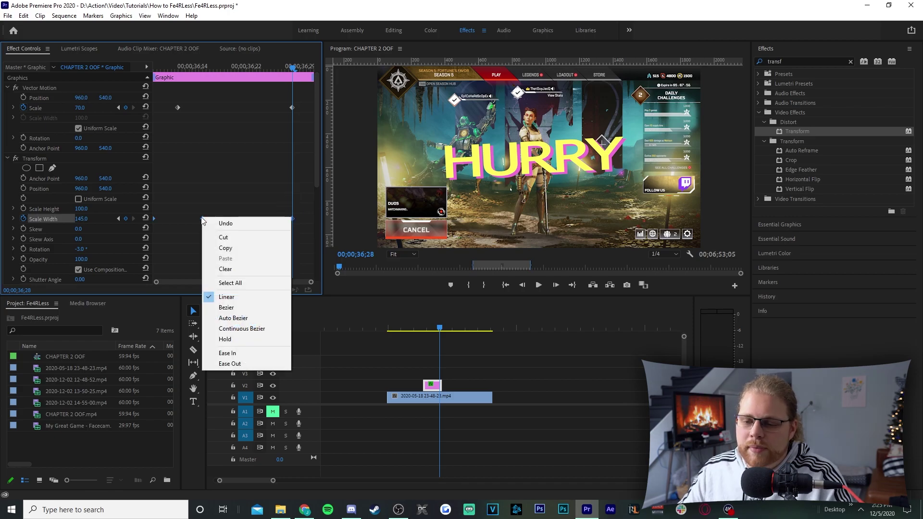
{"action": "left_click", "coordinate": [256, 309]}
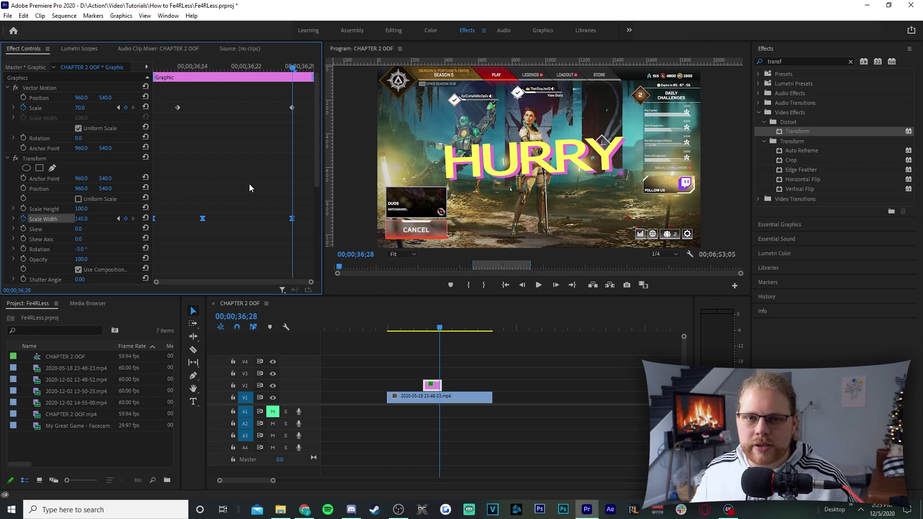
Fade out HURRY with Transform Opacity keyframes, from 100 a few frames earlier to 0 at 00;00;36;28.
{"action": "scroll", "coordinate": [253, 183], "scroll_direction": "down", "scroll_amount": 2}
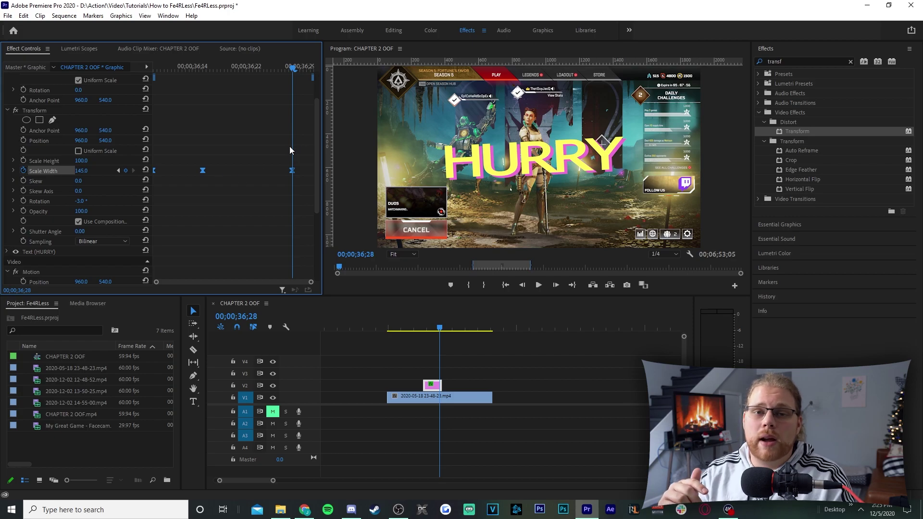
{"action": "left_click", "coordinate": [38, 211]}
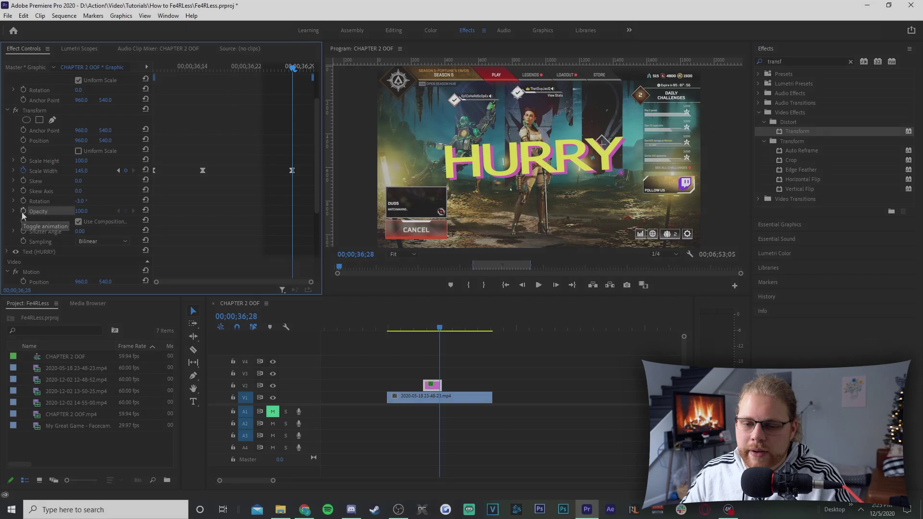
{"action": "left_click", "coordinate": [23, 212]}
{"action": "left_click_drag", "start_coordinate": [292, 212], "coordinate": [266, 212]}
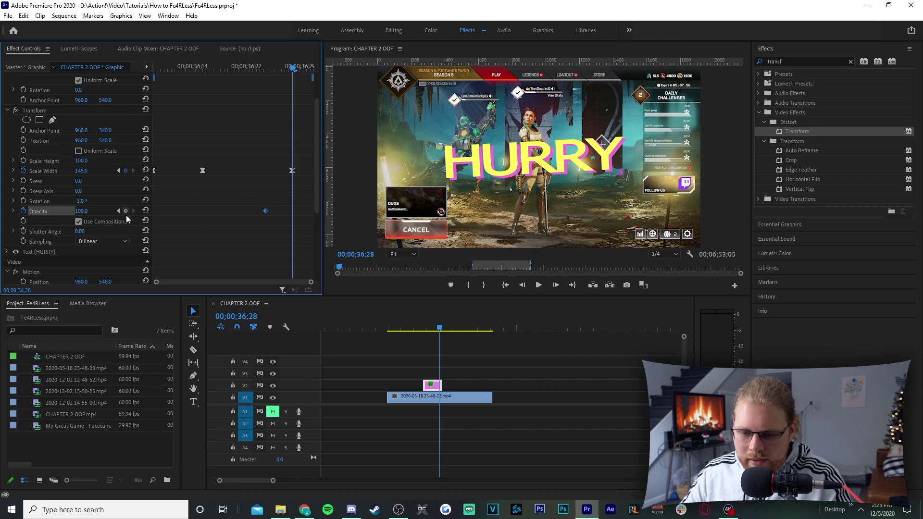
{"action": "left_click", "coordinate": [89, 210]}
{"action": "type", "text": "0"}
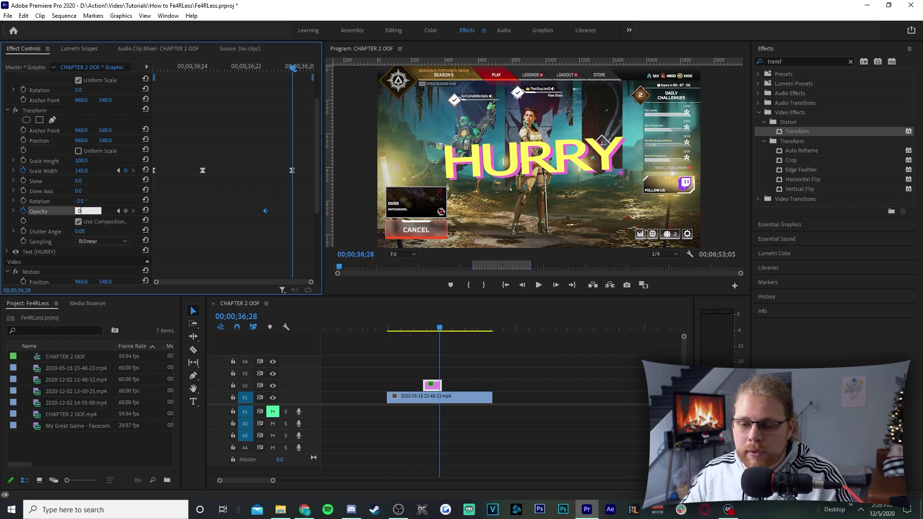
{"action": "key", "text": "Return"}
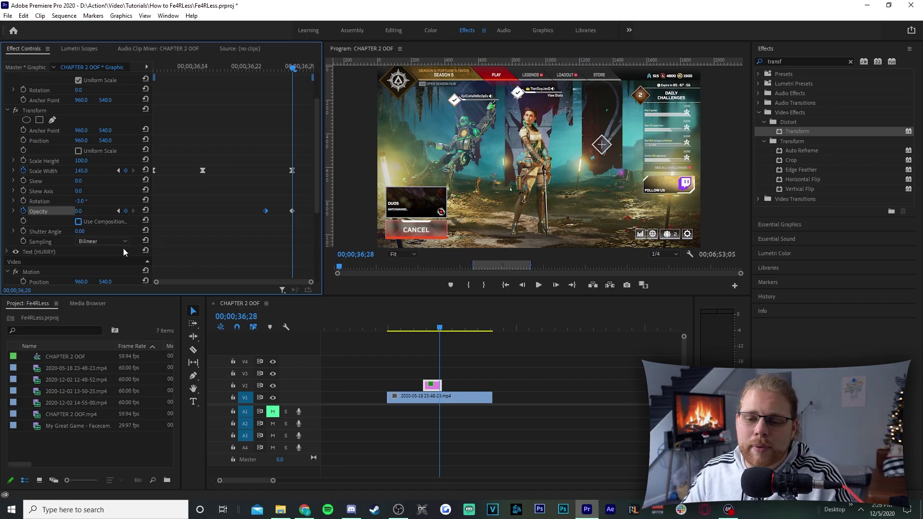
Set the Transform effect's Shutter Angle to 360, with the composition's shutter angle turned off.
{"action": "left_click", "coordinate": [88, 231]}
{"action": "type", "text": "360"}
{"action": "key", "text": "Return"}
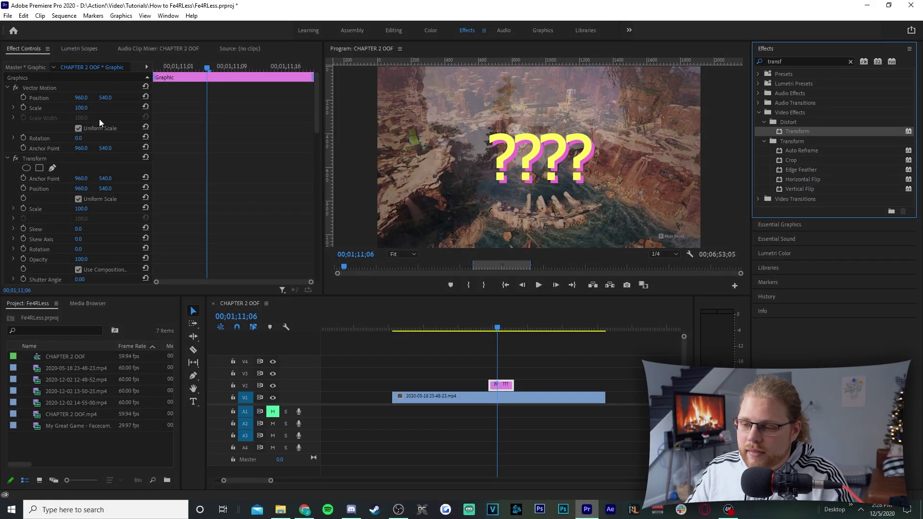
Go to the start of the ???? graphic clip and set its Transform Rotation to -6 degrees.
{"action": "scroll", "coordinate": [251, 123], "scroll_direction": "down", "scroll_amount": 3}
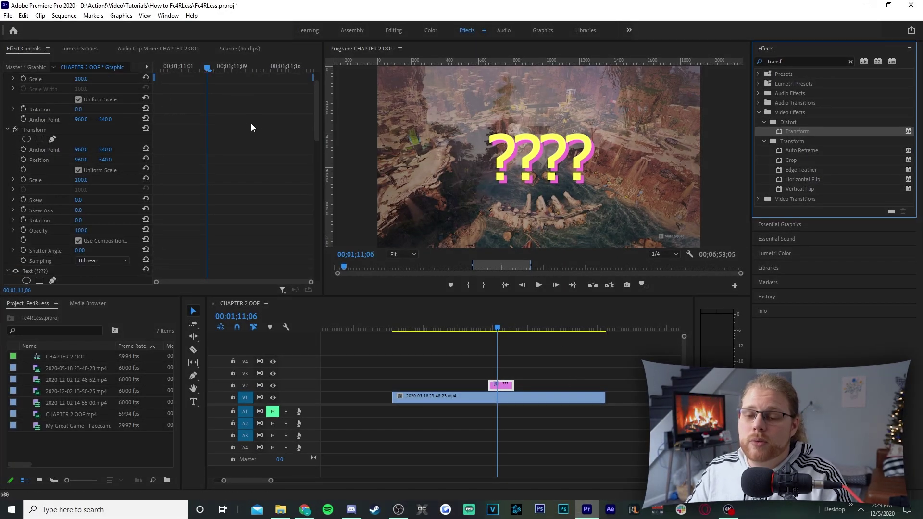
{"action": "left_click", "coordinate": [206, 67]}
{"action": "left_click_drag", "start_coordinate": [206, 67], "coordinate": [116, 75]}
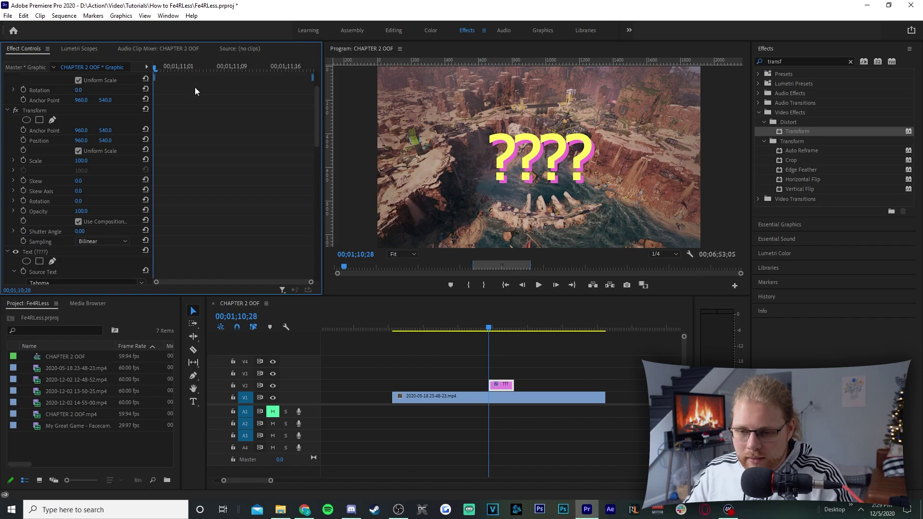
{"action": "scroll", "coordinate": [91, 202], "scroll_direction": "up", "scroll_amount": 1}
{"action": "left_click_drag", "start_coordinate": [92, 210], "coordinate": [88, 210]}
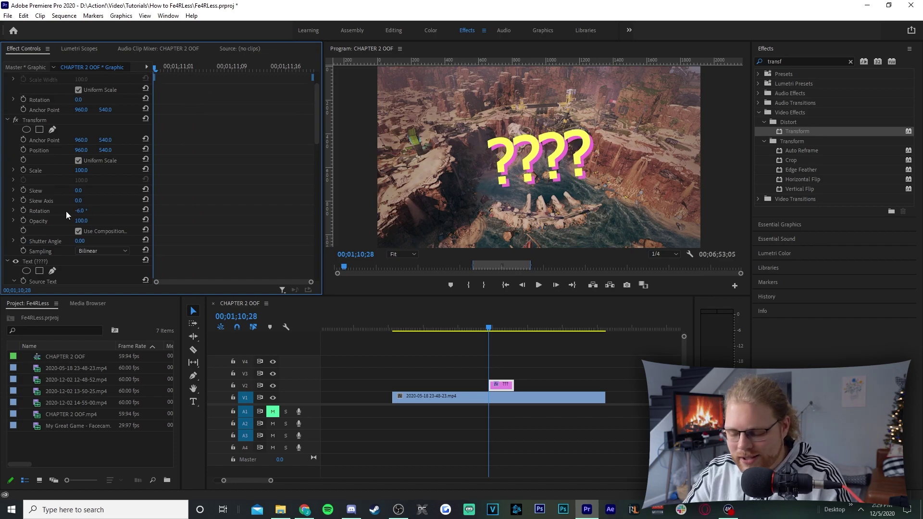
Start Transform Position and Scale keyframes at the ???? clip's start, with Scale set to 60.
{"action": "left_click", "coordinate": [24, 150]}
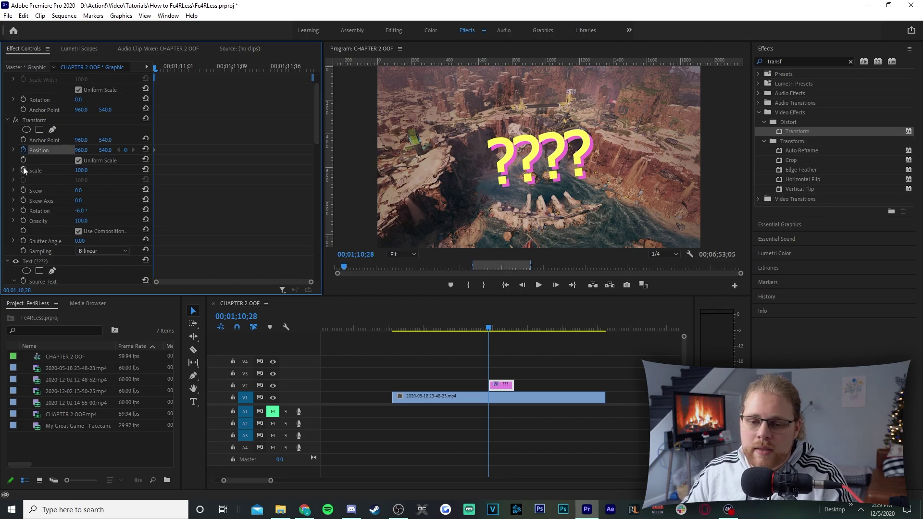
{"action": "left_click", "coordinate": [23, 170]}
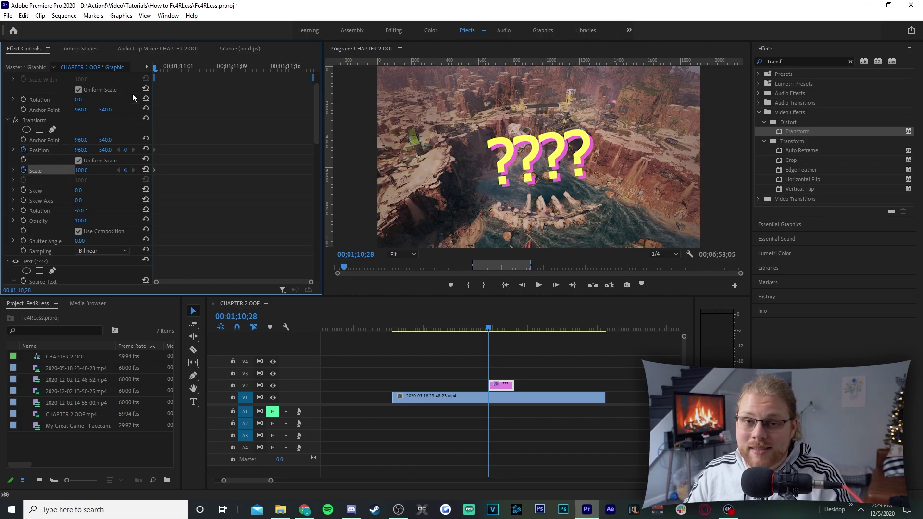
{"action": "left_click", "coordinate": [84, 170]}
{"action": "type", "text": "60"}
{"action": "key", "text": "Return"}
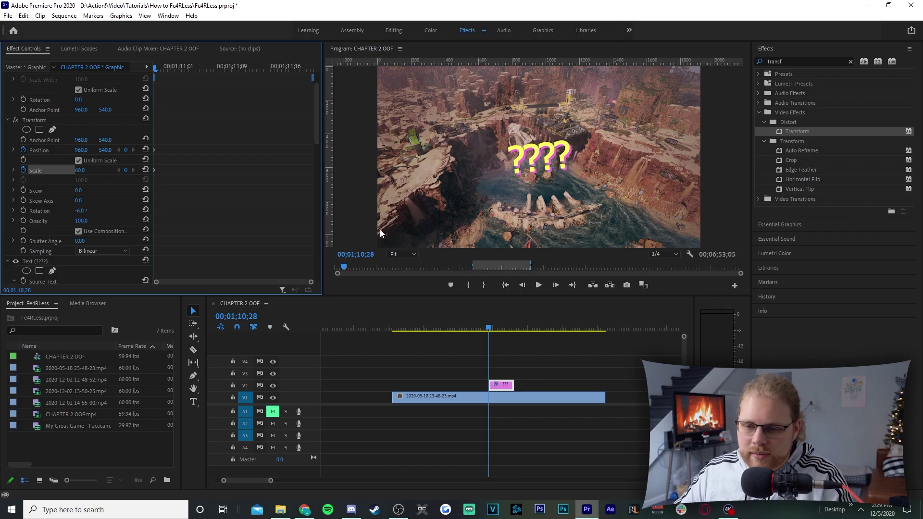
At 00;01;11;01, keyframe the ???? graphic's Transform Position at 1459, 540 and its Scale at 100.
{"action": "left_click", "coordinate": [177, 59]}
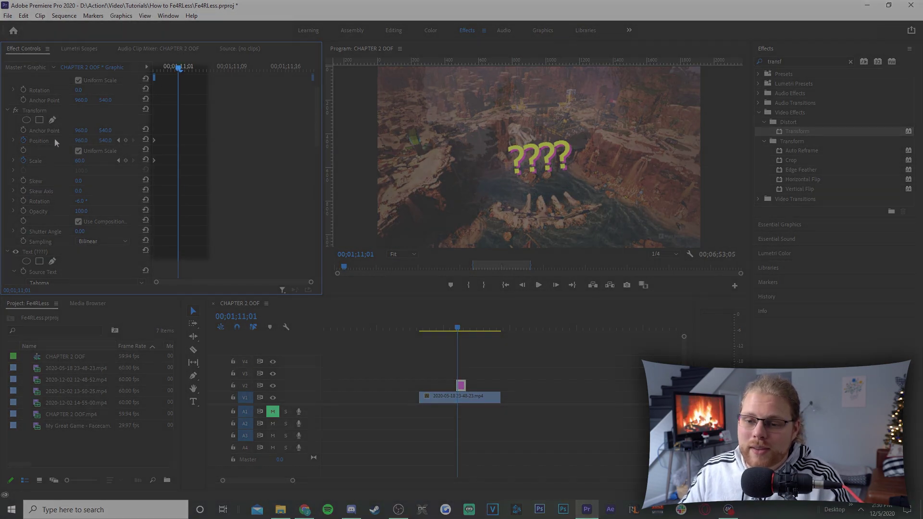
{"action": "left_click_drag", "start_coordinate": [75, 140], "coordinate": [341, 158]}
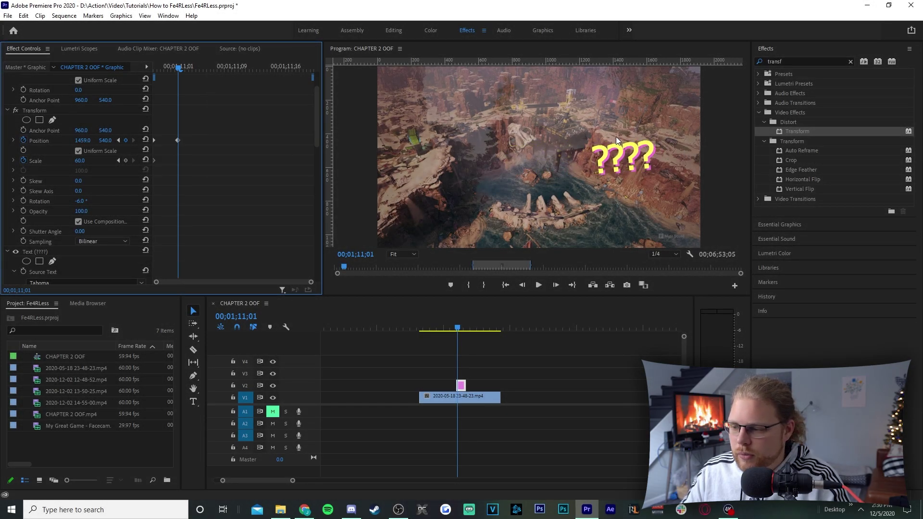
{"action": "left_click", "coordinate": [96, 162]}
{"action": "type", "text": "100"}
{"action": "key", "text": "Return"}
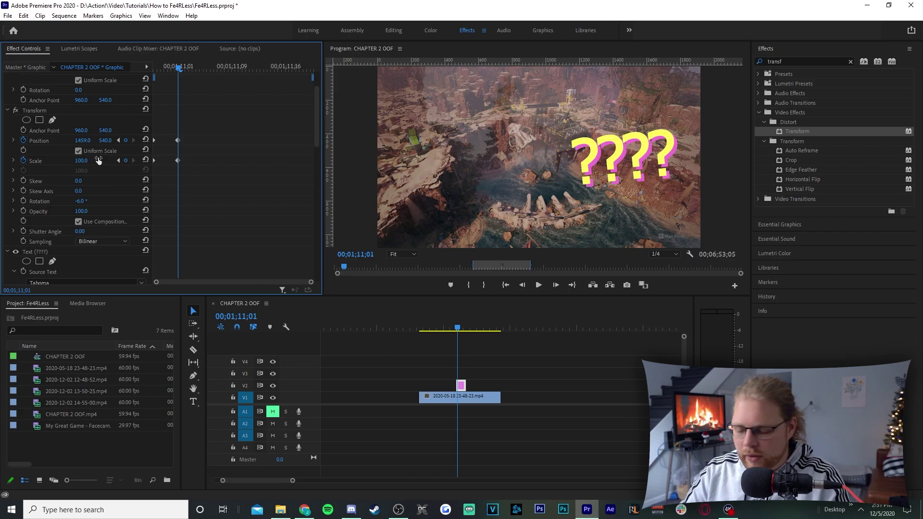
Keyframe the ???? graphic's Transform Position at 960, 540 at 00;01;11;05 and its Scale at 105 at 00;01;11;12.
{"action": "key", "text": "space"}
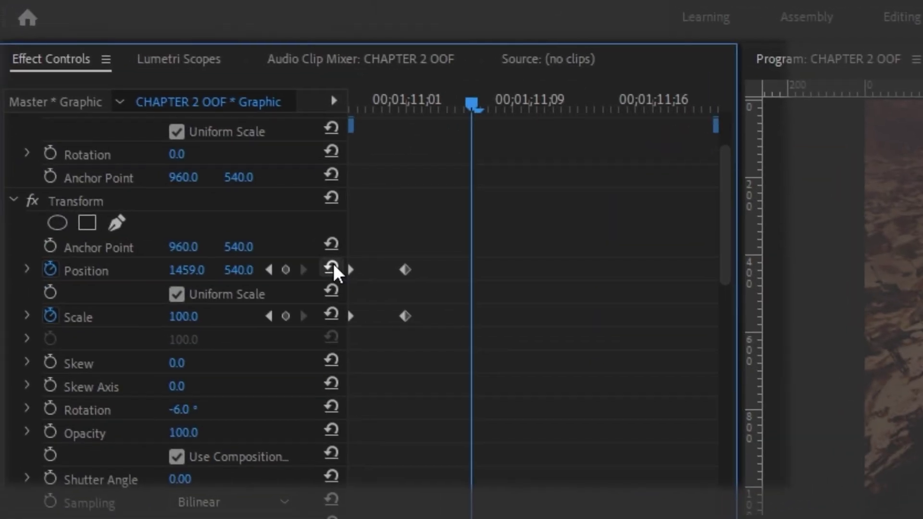
{"action": "left_click", "coordinate": [333, 267]}
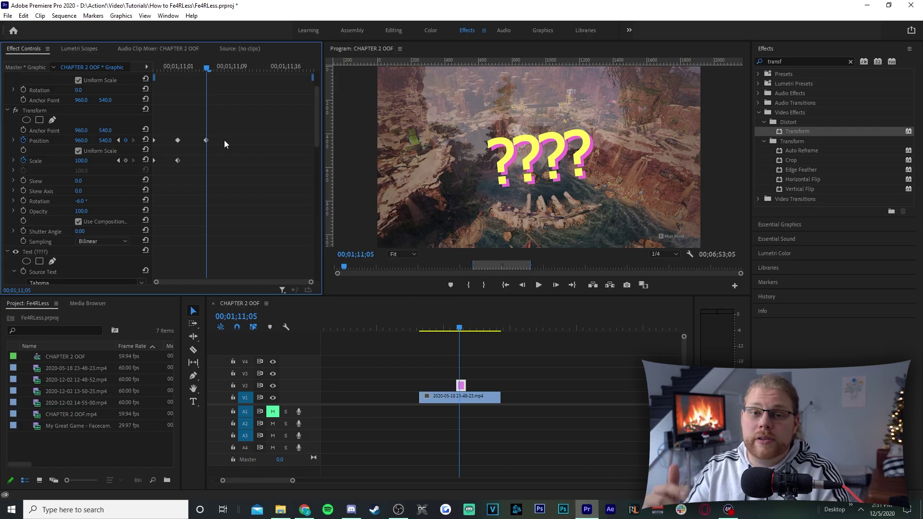
{"action": "left_click", "coordinate": [257, 68]}
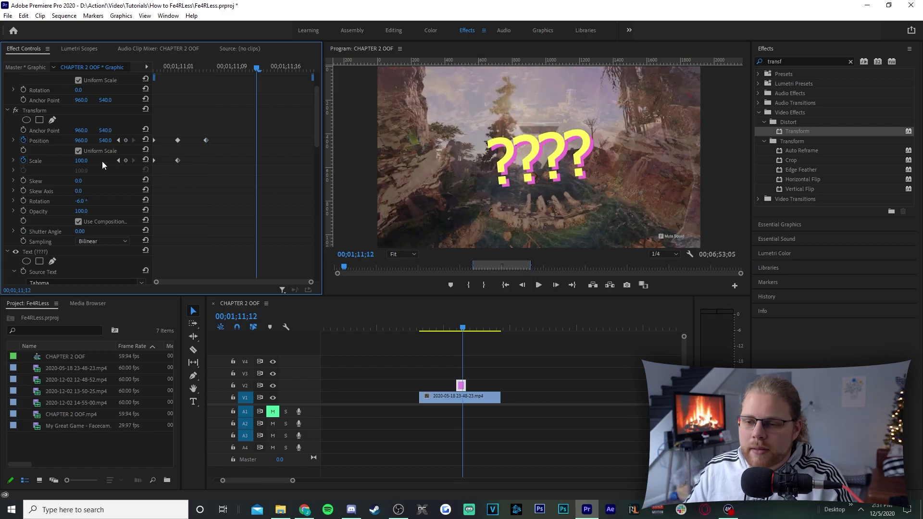
{"action": "left_click", "coordinate": [88, 162]}
{"action": "type", "text": "105"}
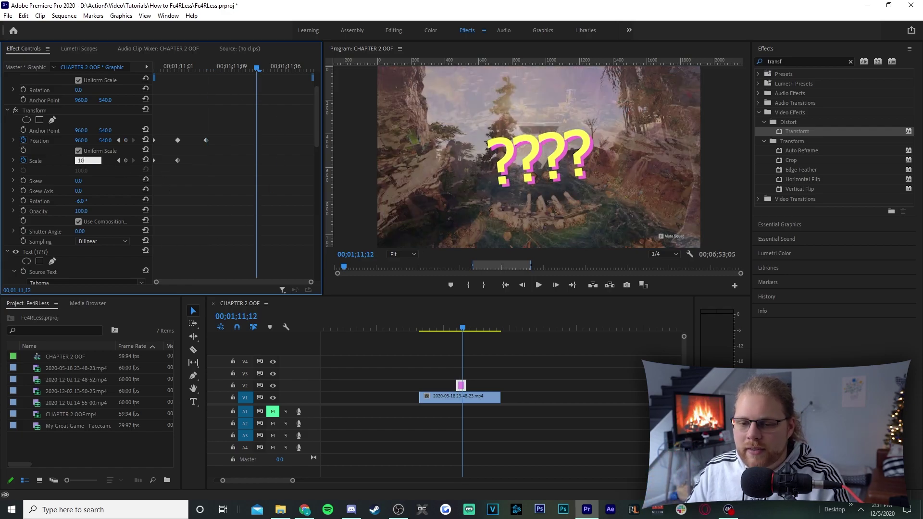
{"action": "key", "text": "Return"}
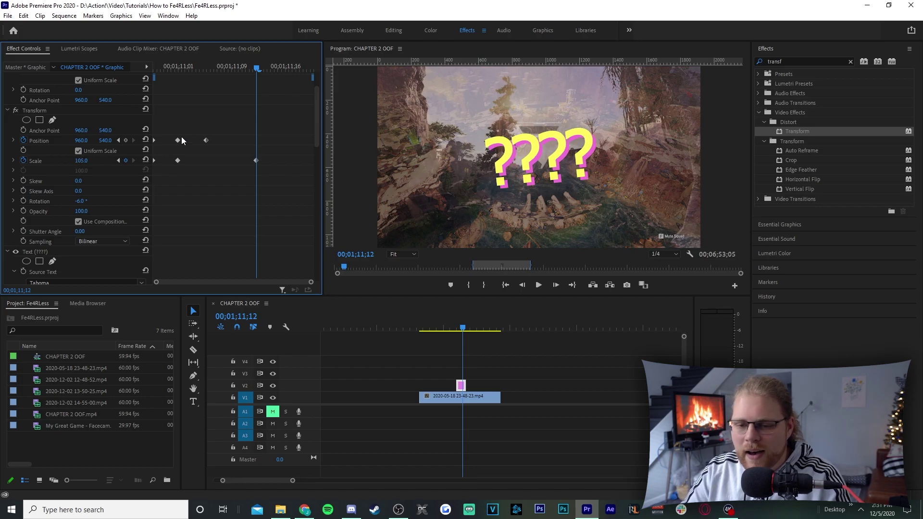
Set all of the ???? graphic's Transform Position and Scale keyframes to Bezier temporal interpolation.
{"action": "right_click", "coordinate": [206, 140]}
{"action": "mouse_move", "coordinate": [259, 219]}
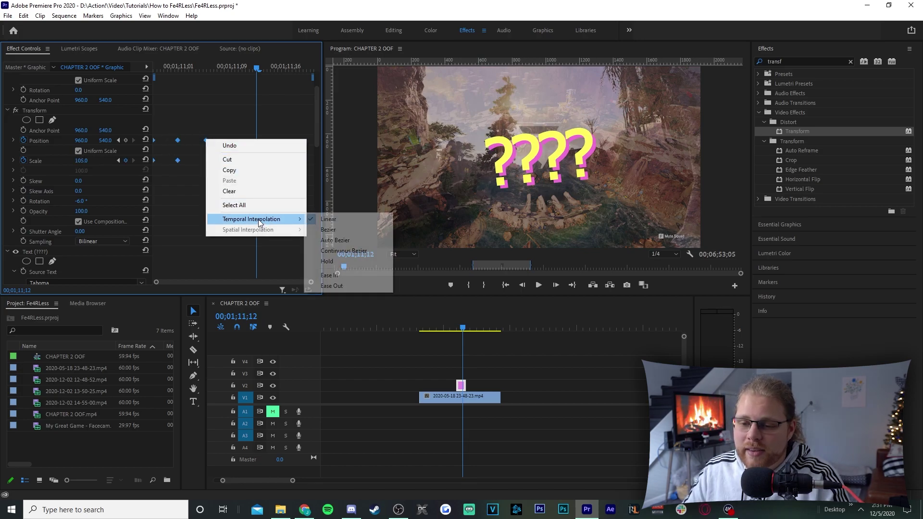
{"action": "left_click", "coordinate": [342, 230]}
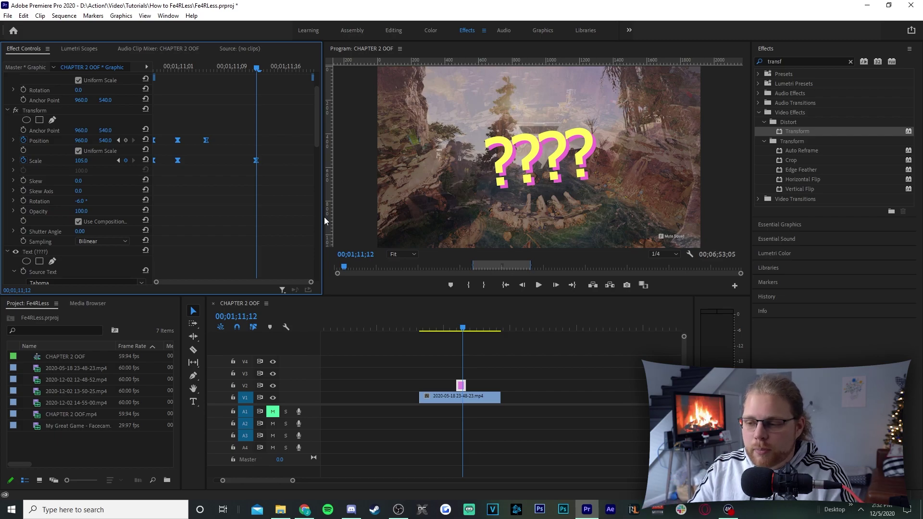
{"action": "left_click", "coordinate": [263, 199]}
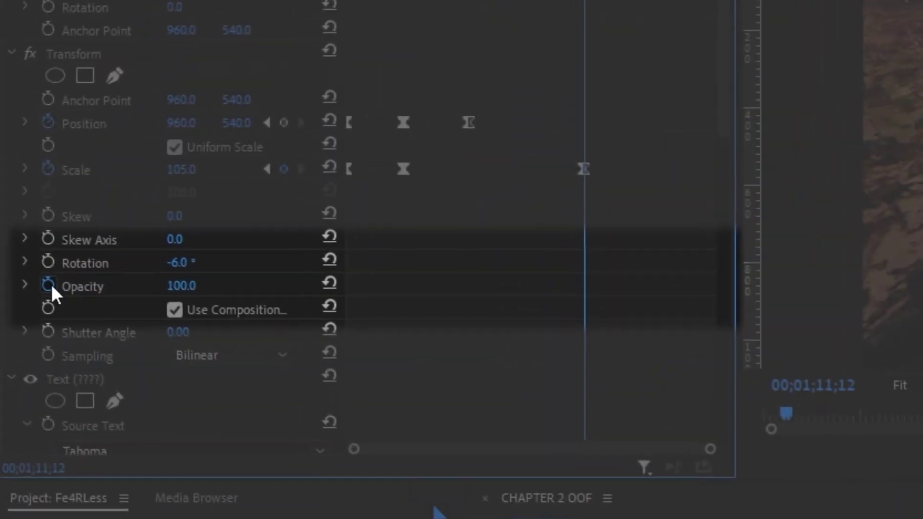
Fade out the ???? graphic with Transform Opacity keyframes, from 100 a few frames earlier to 0 at 00;01;11;12.
{"action": "left_click", "coordinate": [24, 213]}
{"action": "left_click_drag", "start_coordinate": [255, 212], "coordinate": [231, 210]}
{"action": "left_click_drag", "start_coordinate": [529, 288], "coordinate": [522, 286]}
{"action": "left_click", "coordinate": [197, 286]}
{"action": "type", "text": "0"}
{"action": "key", "text": "Return"}
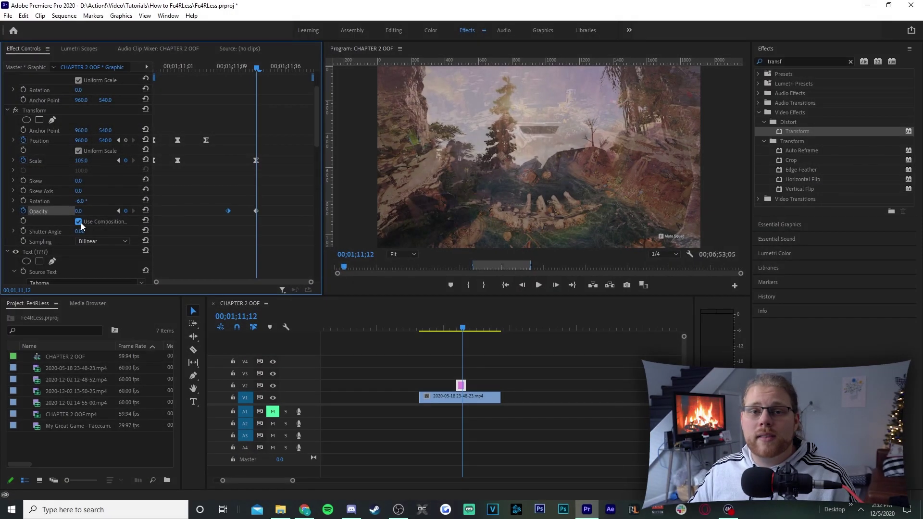
Turn off the composition's shutter angle in the Transform effect and set its Shutter Angle to 360.
{"action": "left_click", "coordinate": [177, 311]}
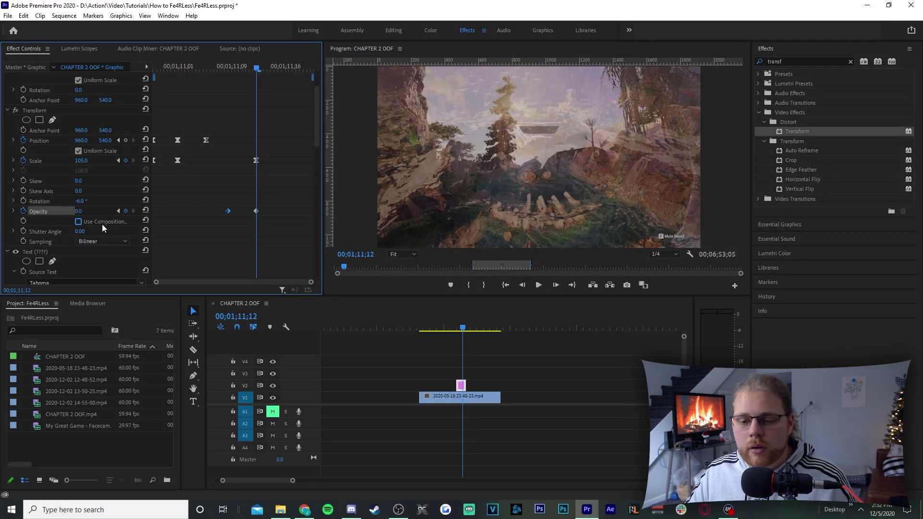
{"action": "left_click", "coordinate": [88, 230]}
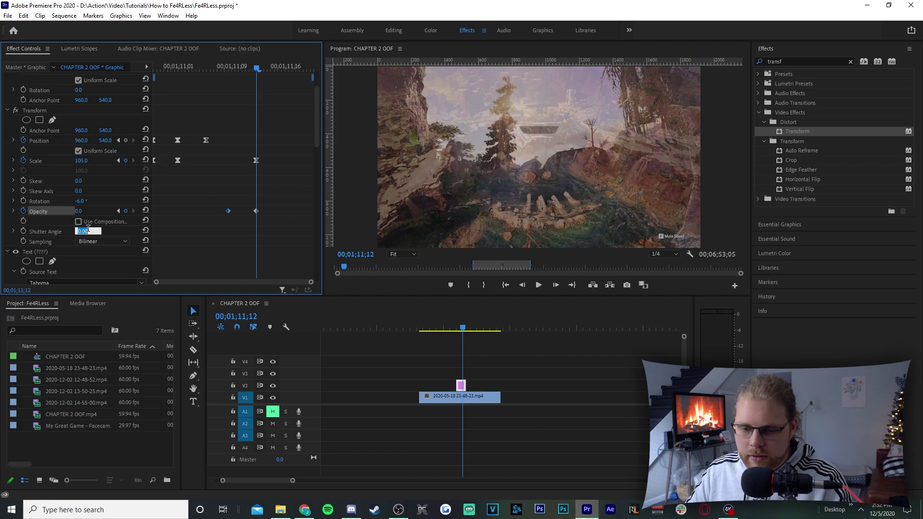
{"action": "type", "text": "360"}
{"action": "key", "text": "Return"}
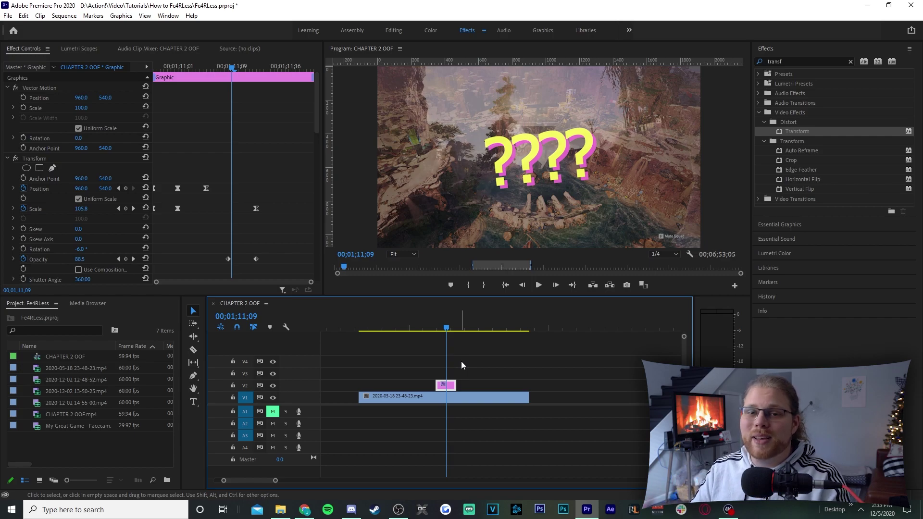
Move the ???? graphic up to track V3 and place a duplicate of it directly below on V2.
{"action": "left_click_drag", "start_coordinate": [450, 386], "coordinate": [451, 368]}
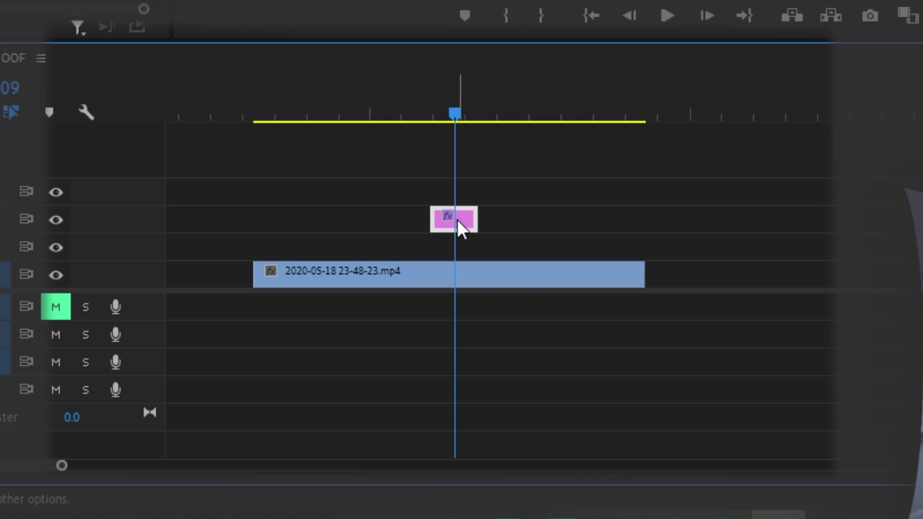
{"action": "left_click_drag", "start_coordinate": [457, 223], "coordinate": [459, 249]}
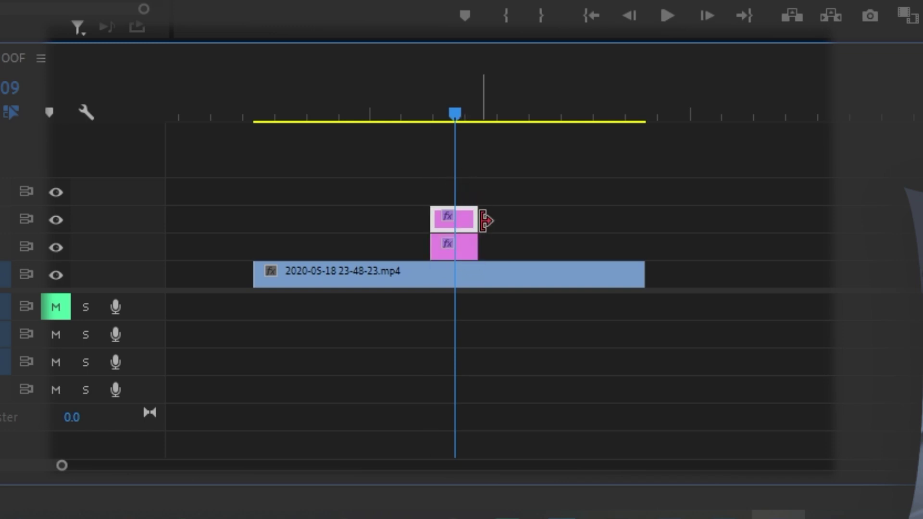
Add a second Transform effect to the duplicated ???? graphic on V2.
{"action": "left_click", "coordinate": [453, 248]}
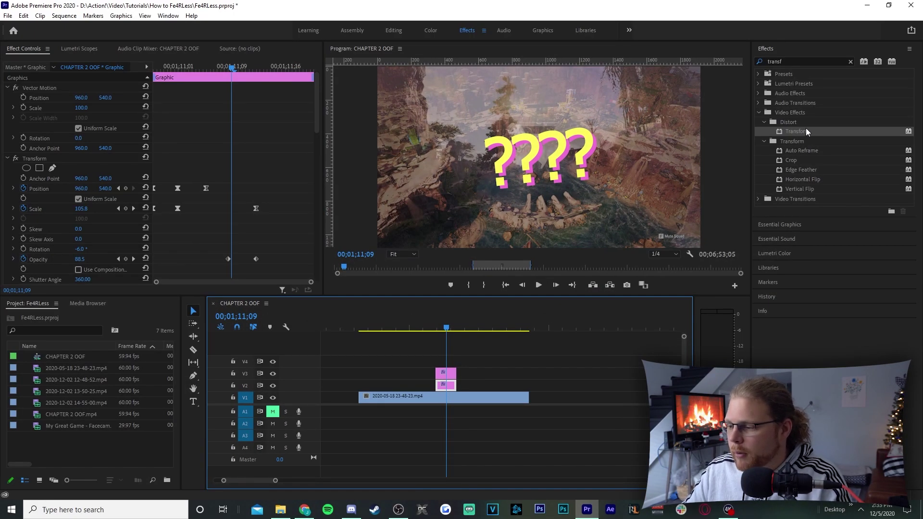
{"action": "left_click_drag", "start_coordinate": [806, 131], "coordinate": [446, 386]}
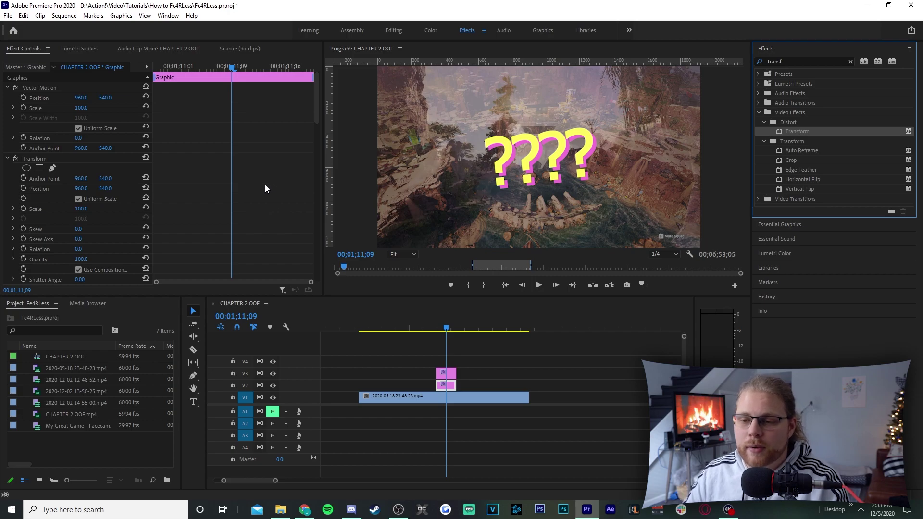
{"action": "scroll", "coordinate": [261, 184], "scroll_direction": "down", "scroll_amount": 2}
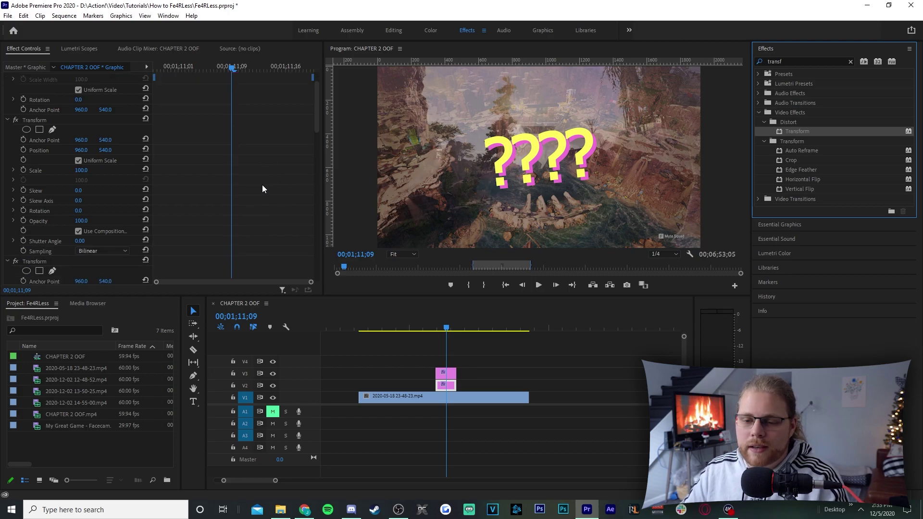
Collapse both Transform effects and change the V2 copy's text fill to the blue color 1effff.
{"action": "left_click", "coordinate": [9, 101]}
{"action": "left_click", "coordinate": [7, 110]}
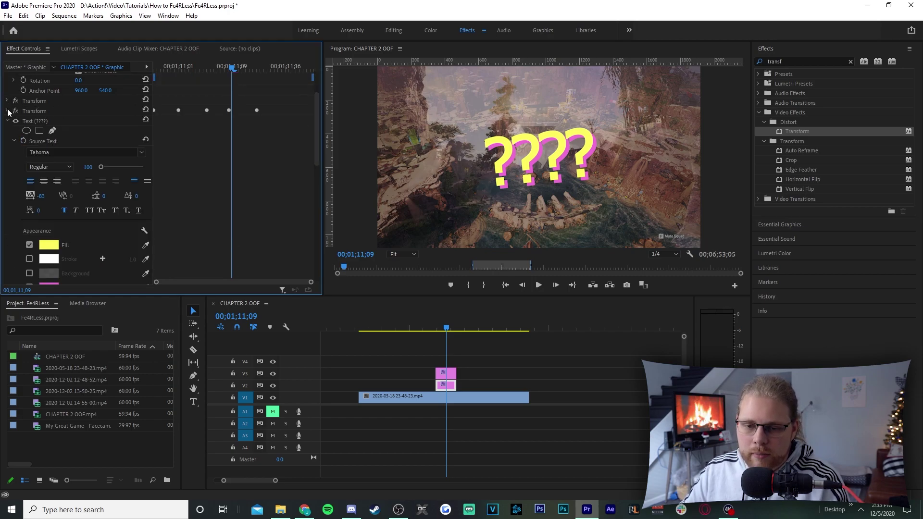
{"action": "scroll", "coordinate": [251, 151], "scroll_direction": "down", "scroll_amount": 1}
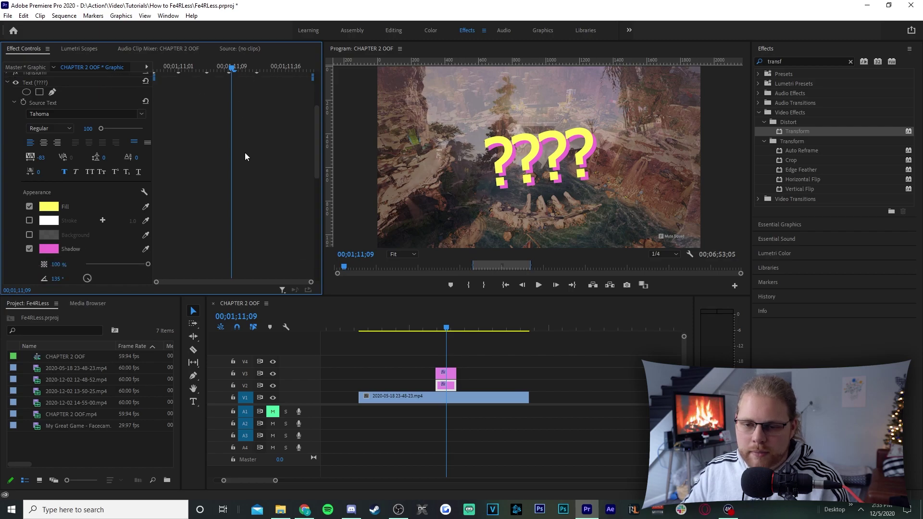
{"action": "left_click", "coordinate": [48, 207]}
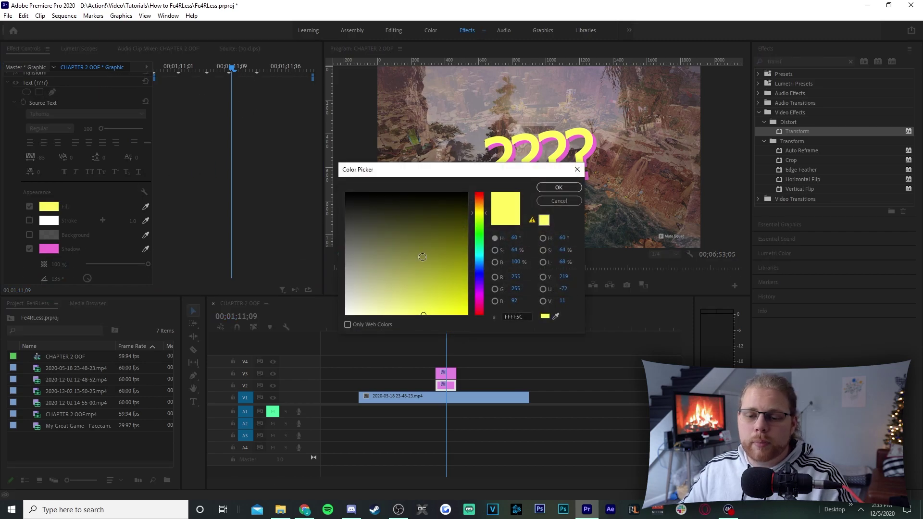
{"action": "left_click", "coordinate": [529, 316]}
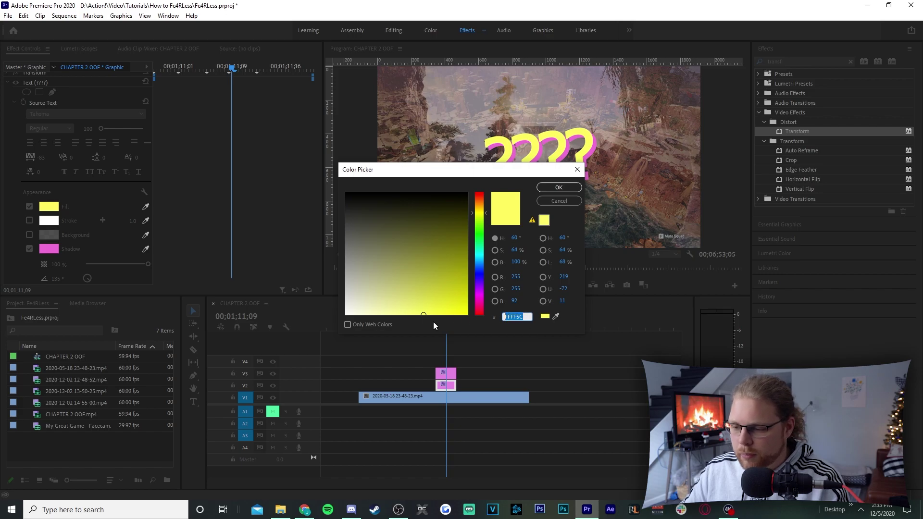
{"action": "type", "text": "1effff"}
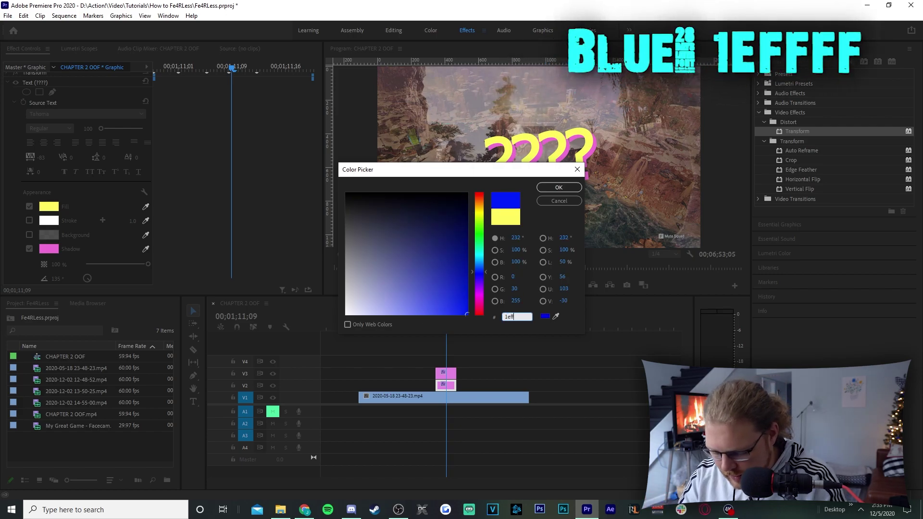
{"action": "key", "text": "Return"}
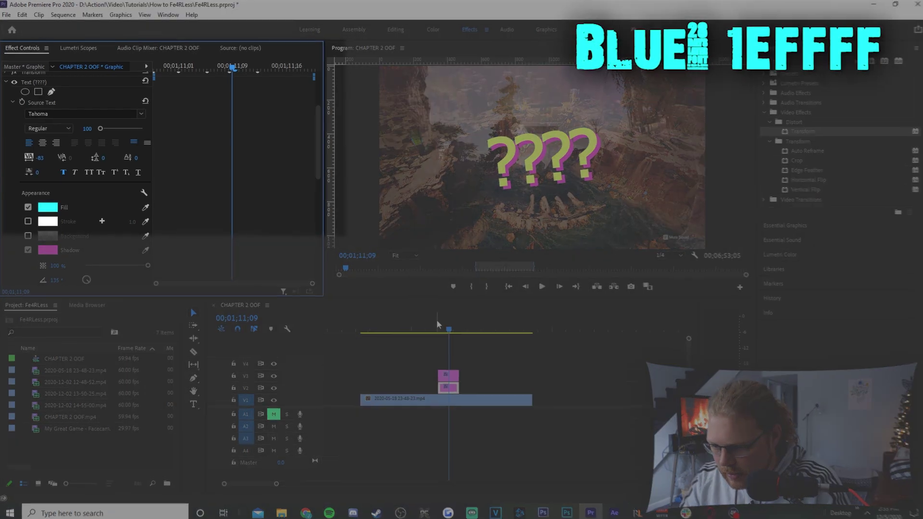
Set the V2 copy's font size to 105.
{"action": "left_click", "coordinate": [88, 129]}
{"action": "type", "text": "105"}
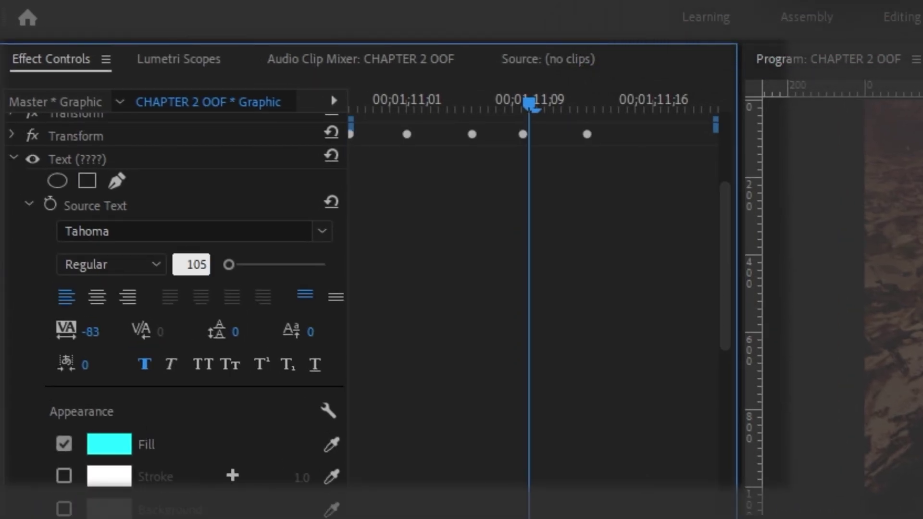
{"action": "key", "text": "Return"}
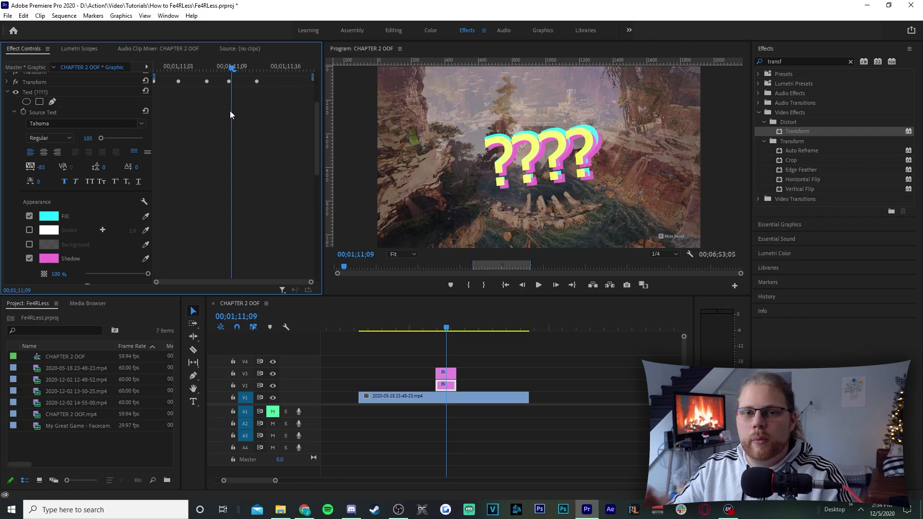
At the V2 copy's first frame, start Position keyframes in the newly added Transform effect at 960, 540.
{"action": "scroll", "coordinate": [284, 179], "scroll_direction": "up", "scroll_amount": 3}
{"action": "left_click", "coordinate": [8, 178]}
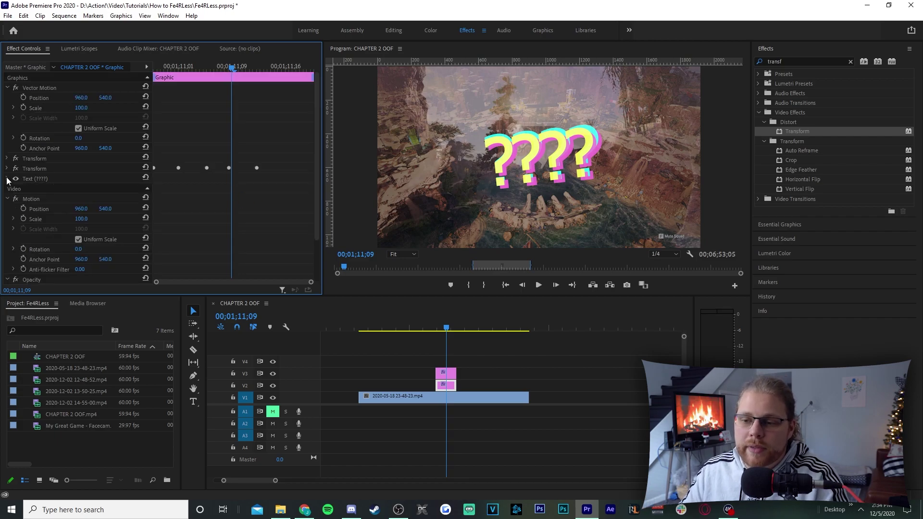
{"action": "left_click", "coordinate": [7, 159]}
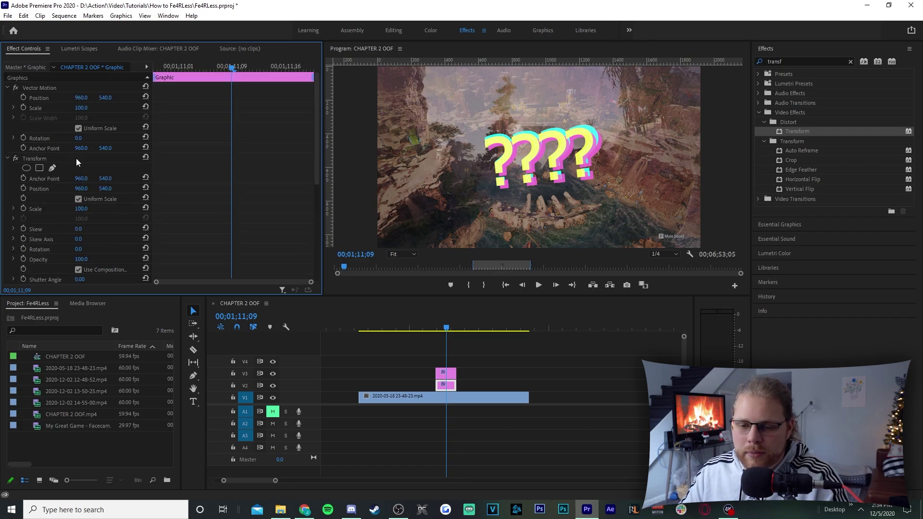
{"action": "scroll", "coordinate": [207, 162], "scroll_direction": "down", "scroll_amount": 2}
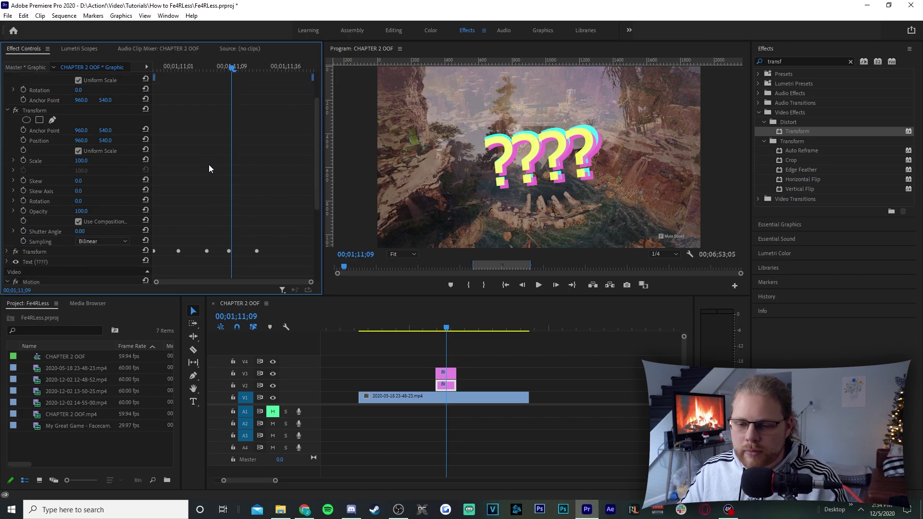
{"action": "key", "text": "Up"}
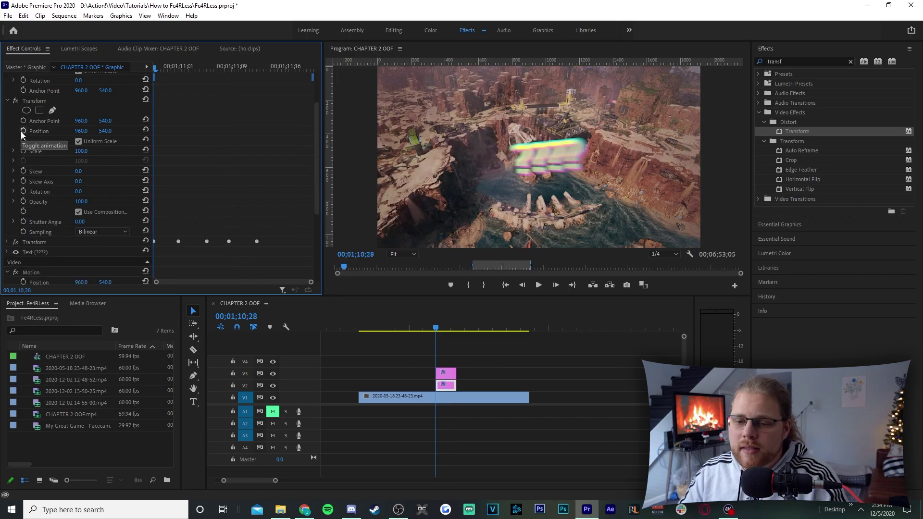
{"action": "left_click", "coordinate": [23, 131]}
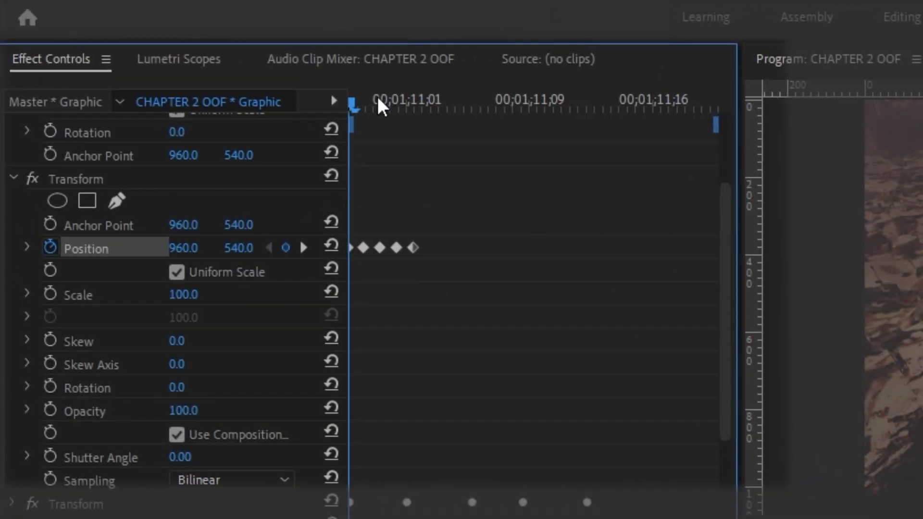
Step through the added Transform effect's Position keyframes up to 00;01;11;02 to review their coordinates.
{"action": "key", "text": "Right"}
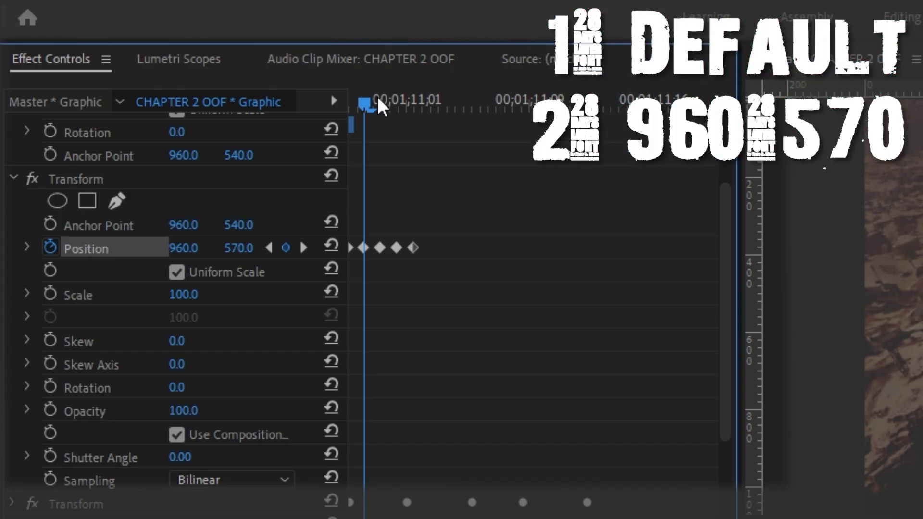
{"action": "key", "text": "Right"}
{"action": "key", "text": "Right"}
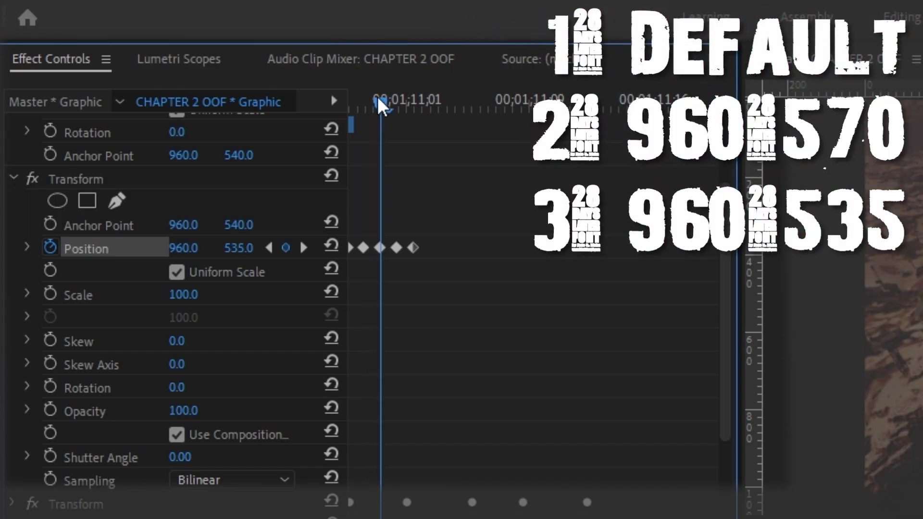
{"action": "key", "text": "Right"}
{"action": "key", "text": "Right"}
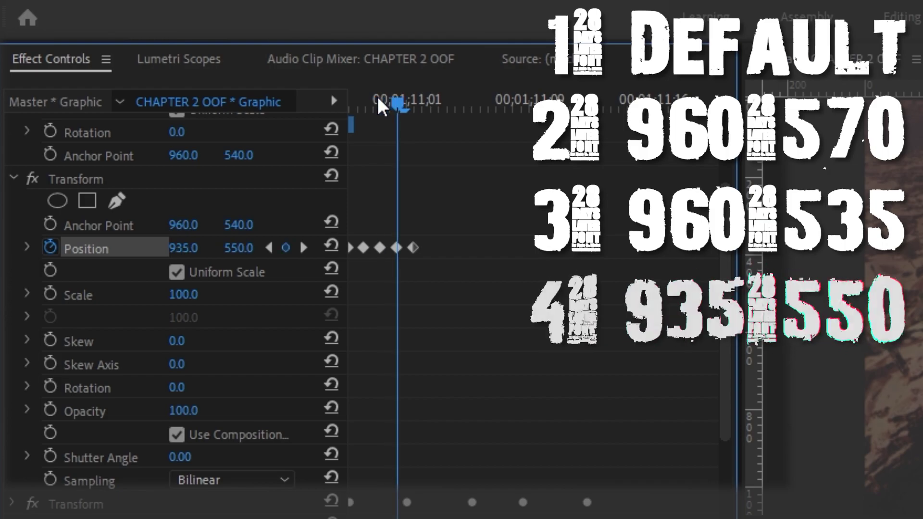
{"action": "key", "text": "Right"}
{"action": "key", "text": "Right"}
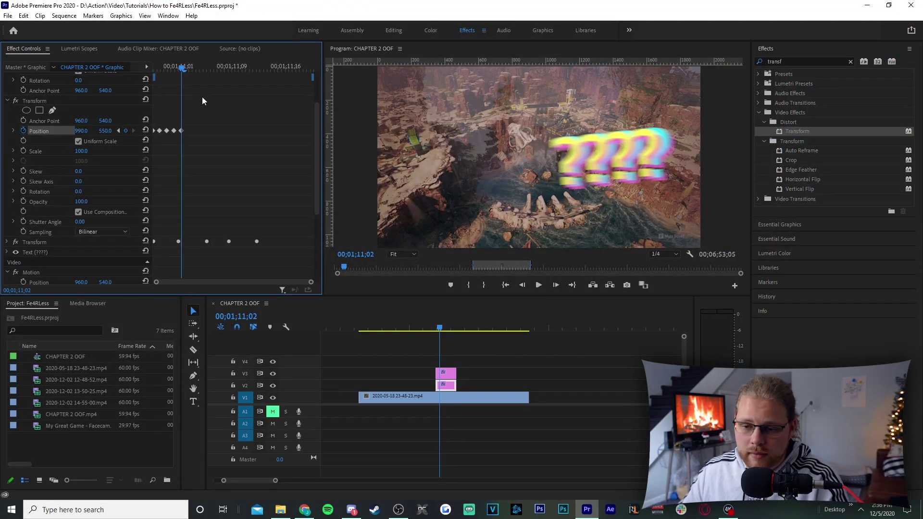
Copy the V2 copy's four Position keyframes after the first one and paste them at 00;01;11;03.
{"action": "left_click_drag", "start_coordinate": [215, 102], "coordinate": [157, 138]}
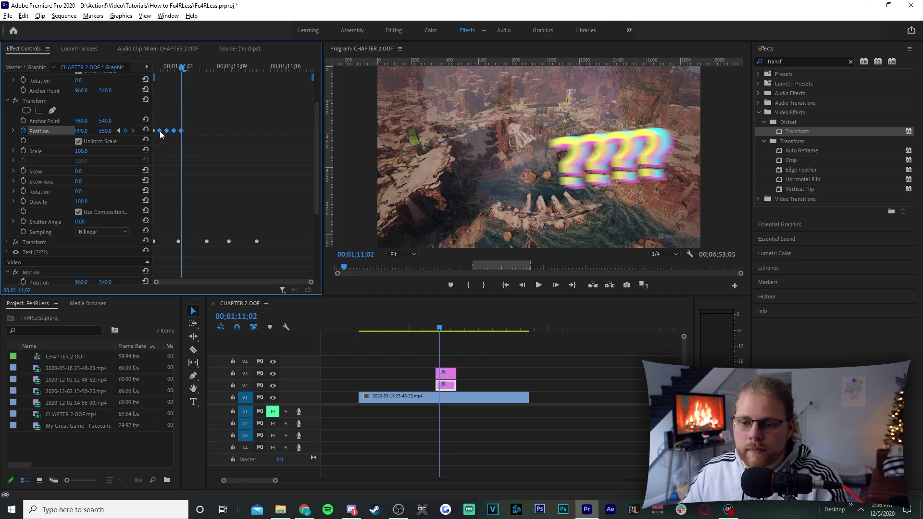
{"action": "right_click", "coordinate": [158, 133]}
{"action": "left_click", "coordinate": [192, 161]}
{"action": "left_click", "coordinate": [198, 121]}
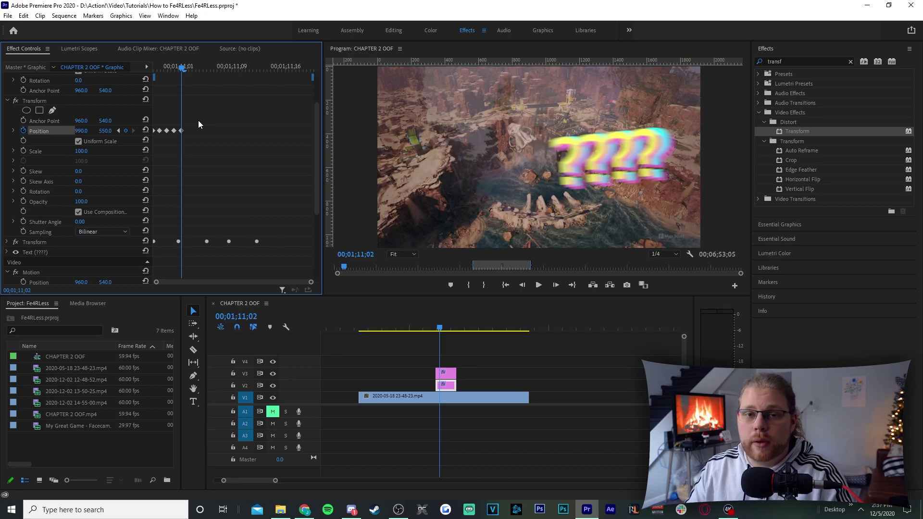
{"action": "key", "text": "Right"}
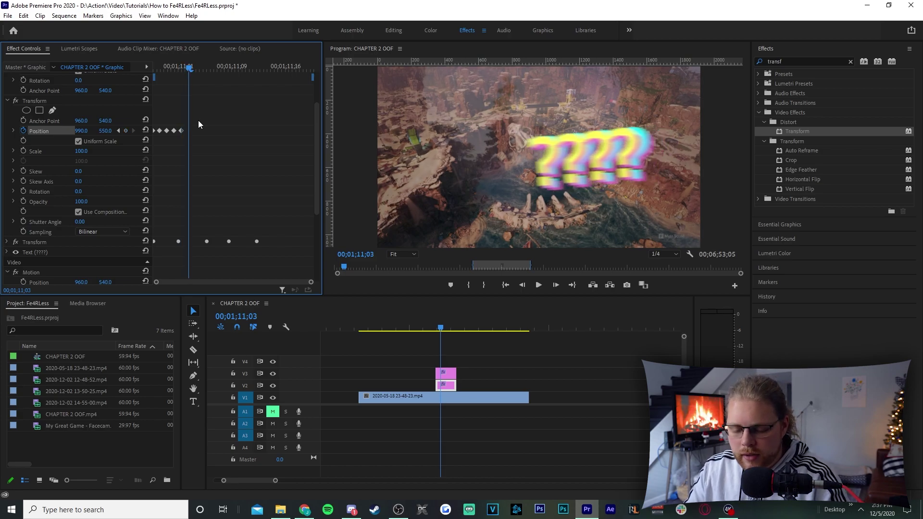
{"action": "key", "text": "ctrl+v"}
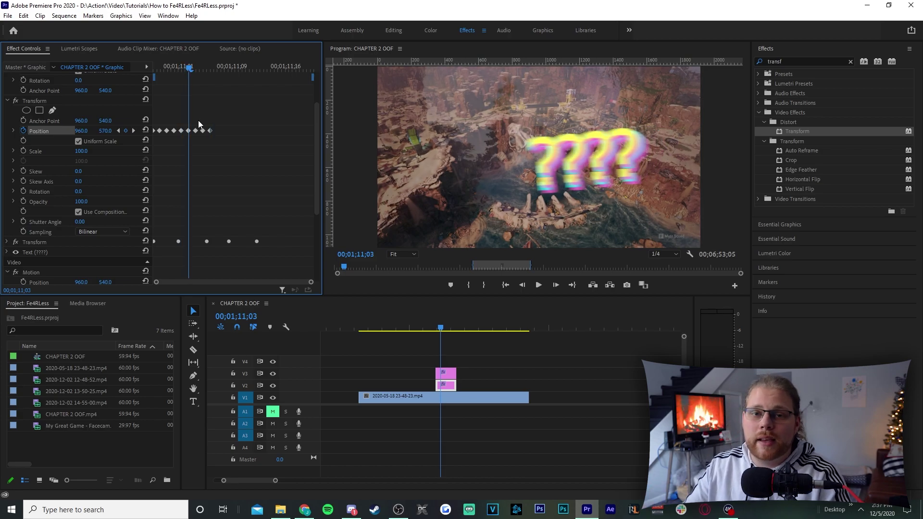
Keep pasting the copied Position keyframes from 00;01;11;07 onward until the shake fills the V2 copy's whole length.
{"action": "key", "text": "Right"}
{"action": "key", "text": "Right"}
{"action": "key", "text": "Right"}
{"action": "key", "text": "Right"}
{"action": "key", "text": "ctrl+v"}
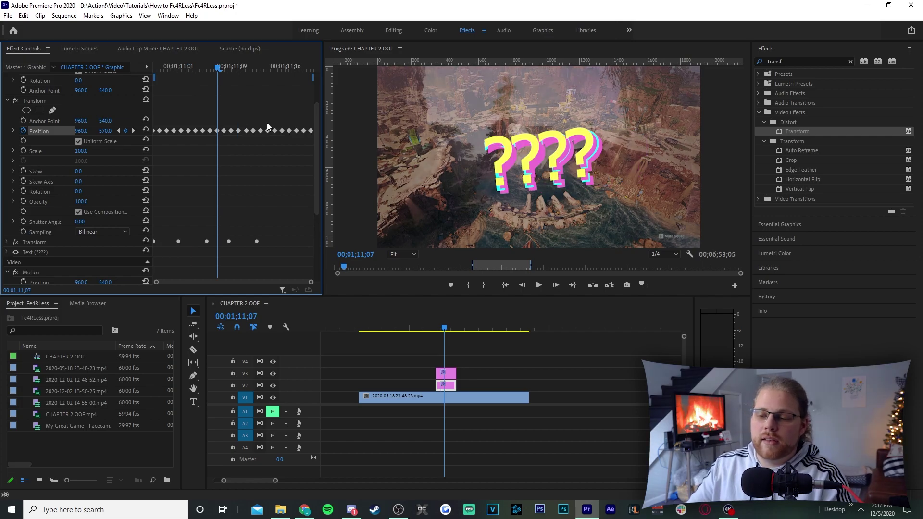
Turn off the composition's shutter angle in the shaking Transform effect and set its Shutter Angle to 360.
{"action": "key", "text": "Right"}
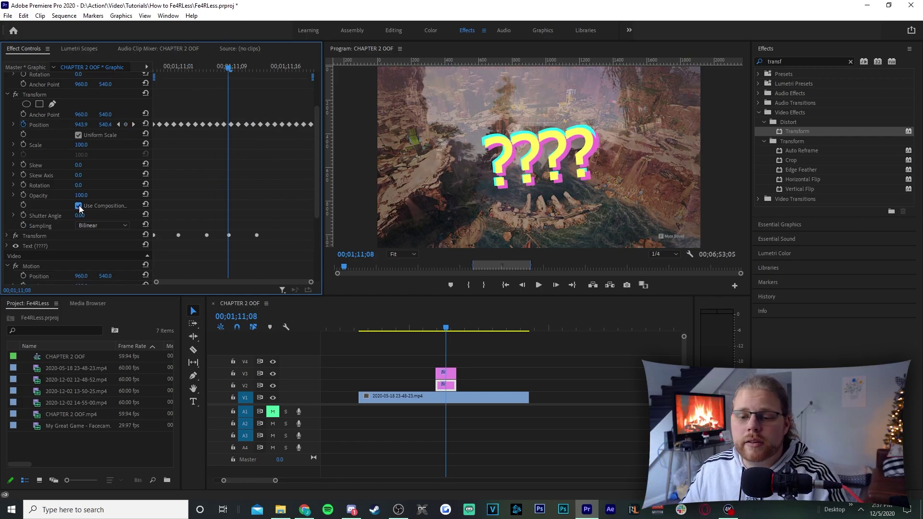
{"action": "left_click", "coordinate": [80, 215]}
{"action": "type", "text": "360"}
{"action": "key", "text": "Return"}
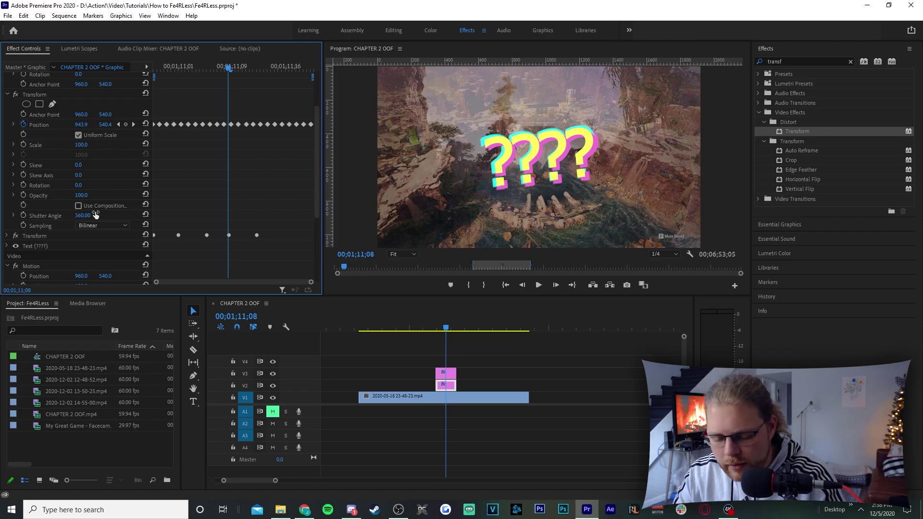
Change all Position keyframes of the shaking Transform effect to Bezier temporal interpolation.
{"action": "left_click", "coordinate": [222, 68]}
{"action": "left_click_drag", "start_coordinate": [221, 69], "coordinate": [199, 68]}
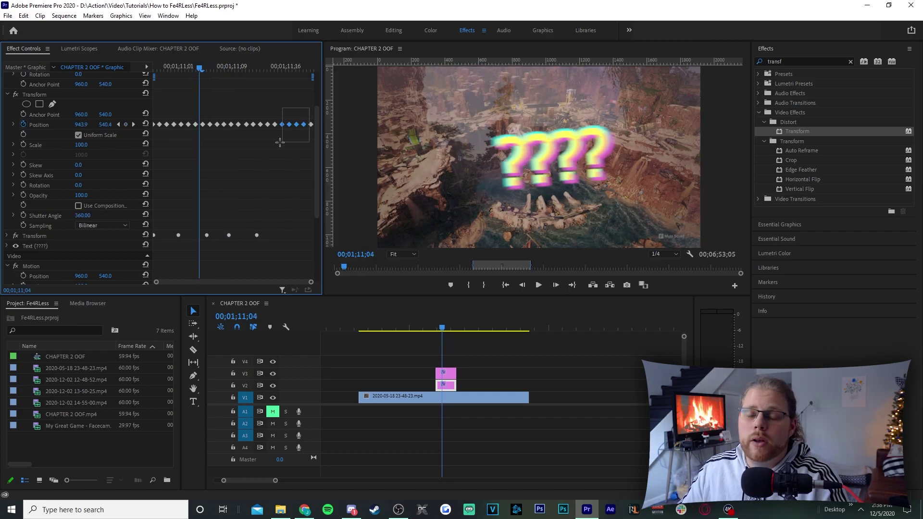
{"action": "left_click_drag", "start_coordinate": [309, 107], "coordinate": [147, 140]}
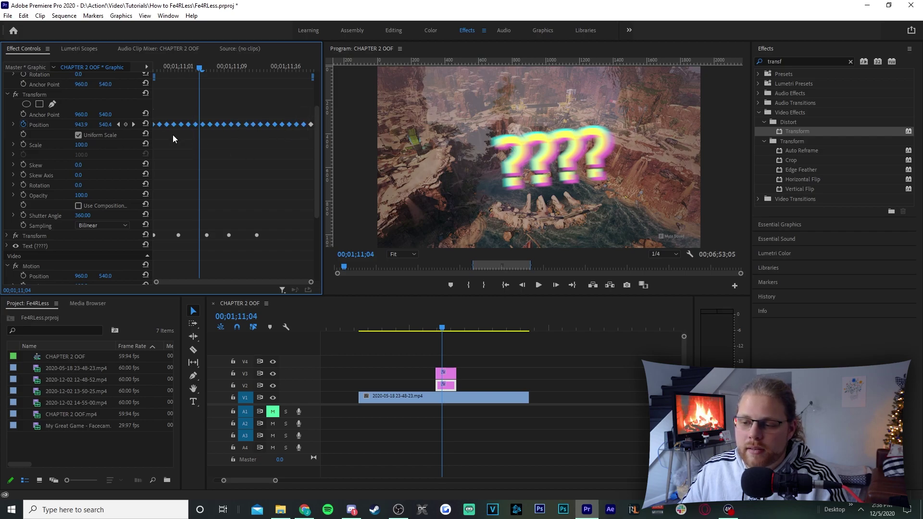
{"action": "right_click", "coordinate": [240, 125]}
{"action": "mouse_move", "coordinate": [284, 204]}
{"action": "left_click", "coordinate": [393, 213]}
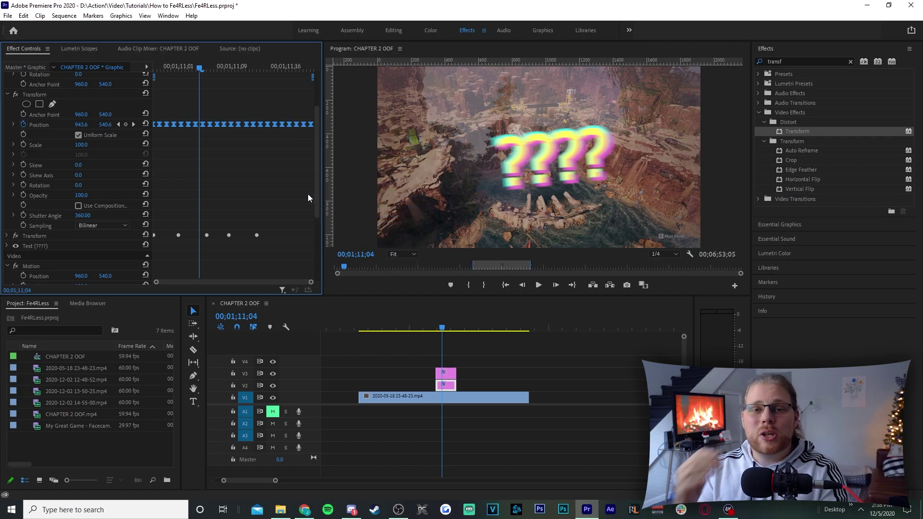
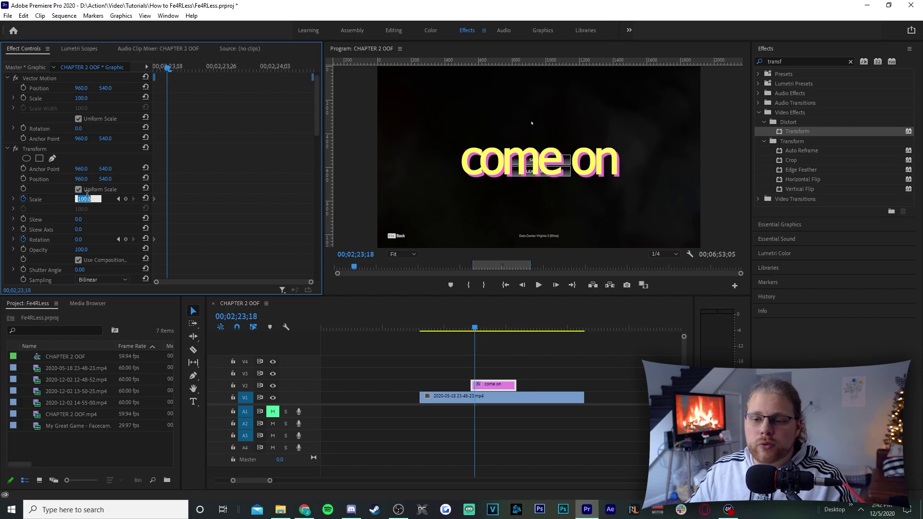
Keyframe the "come on" graphic's Transform Scale at 135 at 00;02;23;18 and 100 at 00;02;23;25.
{"action": "key", "text": "Return"}
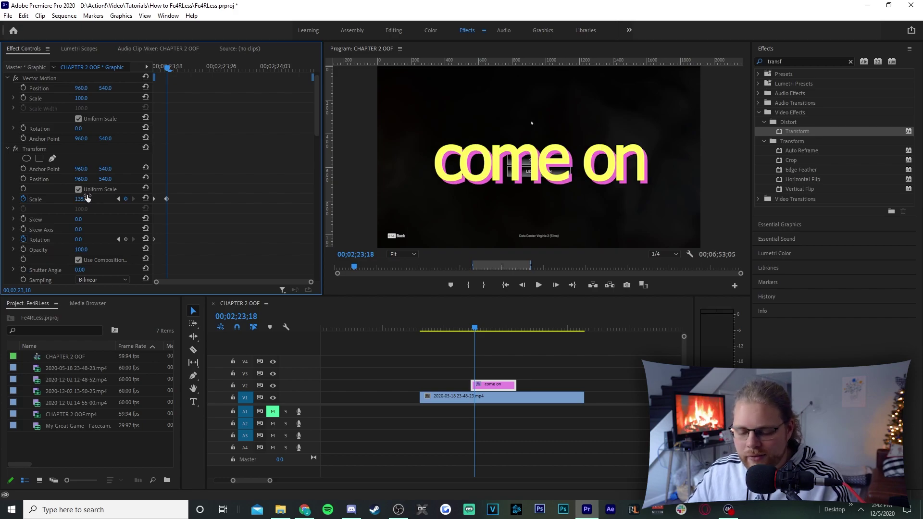
{"action": "key", "text": "Right"}
{"action": "key", "text": "Right"}
{"action": "key", "text": "Right"}
{"action": "key", "text": "Right"}
{"action": "key", "text": "Right"}
{"action": "key", "text": "Right"}
{"action": "key", "text": "Right"}
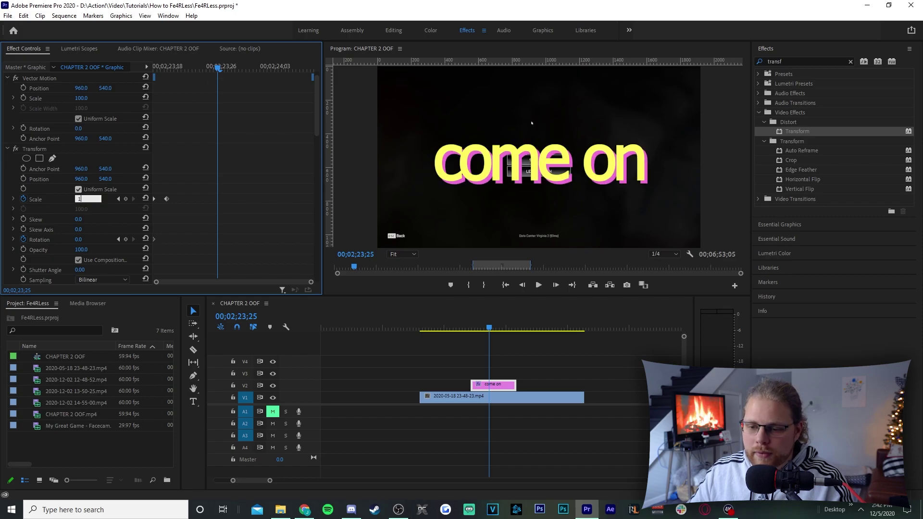
{"action": "key", "text": "Return"}
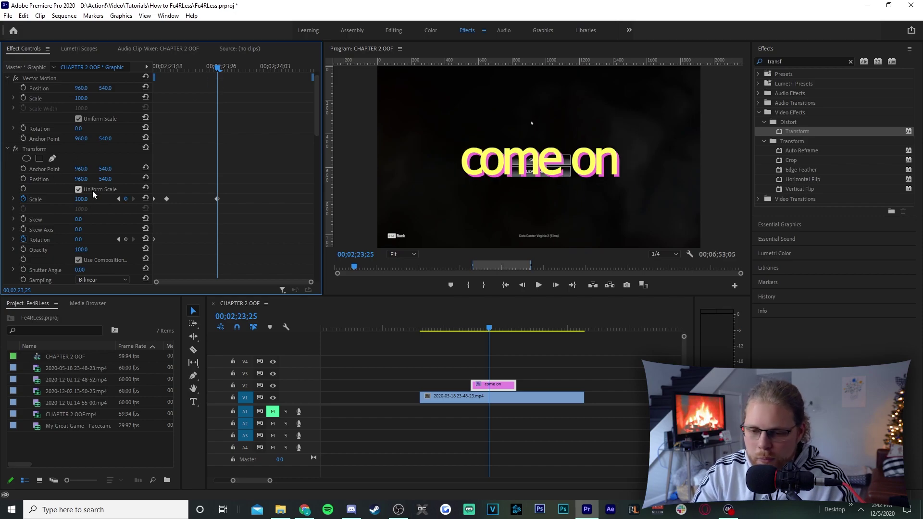
Keyframe the "come on" graphic's Transform Rotation at -4 at 00;02;23;25 and -9 at its first keyframe, 00;02;23;16.
{"action": "left_click", "coordinate": [86, 238]}
{"action": "type", "text": "-4"}
{"action": "key", "text": "Return"}
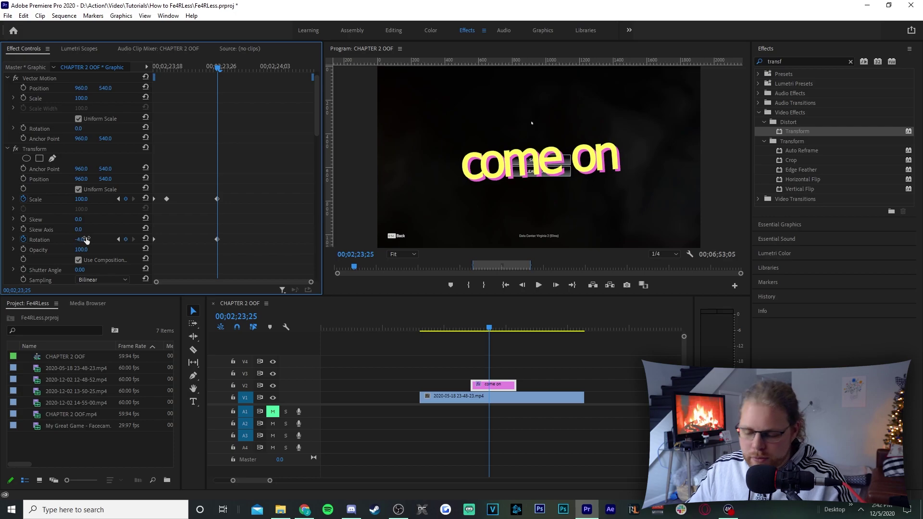
{"action": "left_click", "coordinate": [118, 240]}
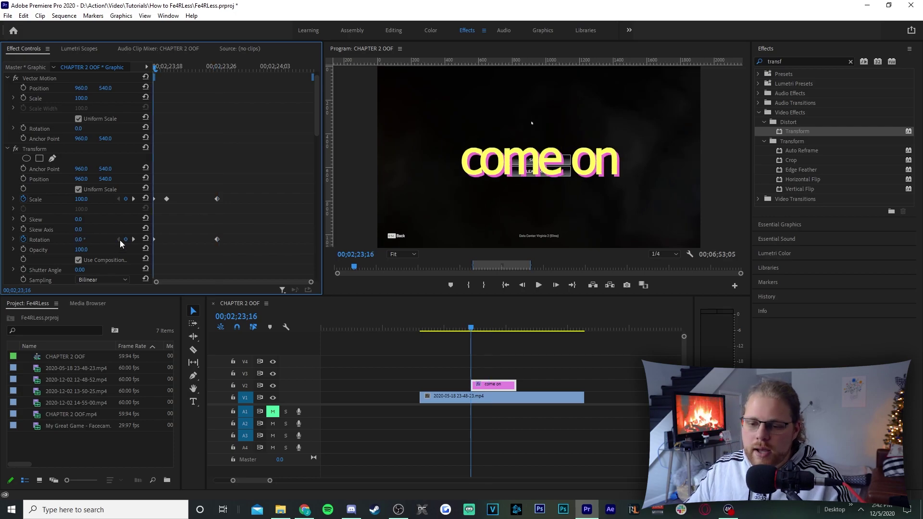
{"action": "left_click", "coordinate": [83, 240]}
{"action": "type", "text": "-9"}
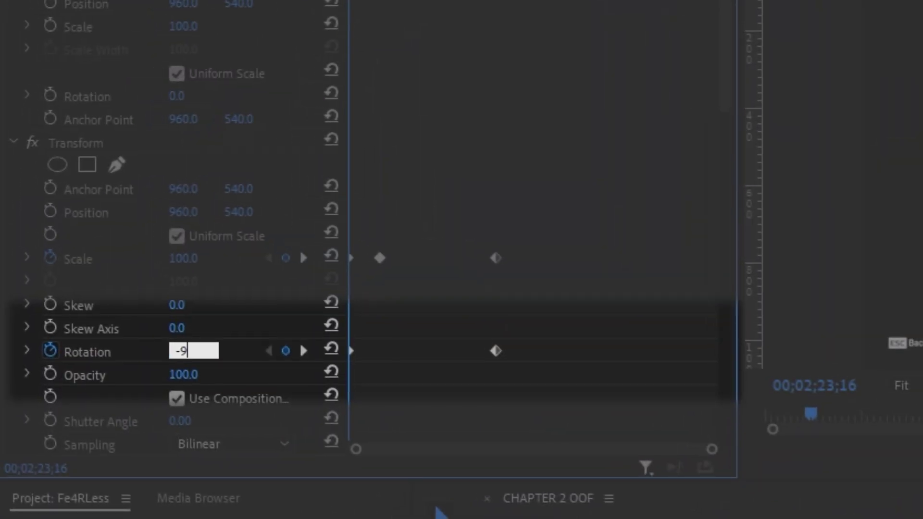
{"action": "key", "text": "Return"}
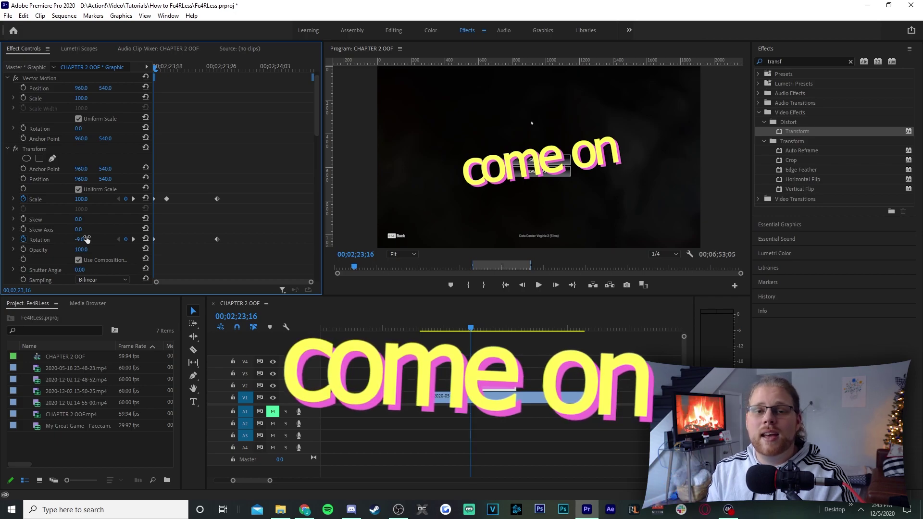
Fade out "come on" with Transform Opacity keyframes: 100 about three frames before 00;02;23;25 and 0 at 00;02;23;25.
{"action": "scroll", "coordinate": [86, 239], "scroll_direction": "down", "scroll_amount": 3}
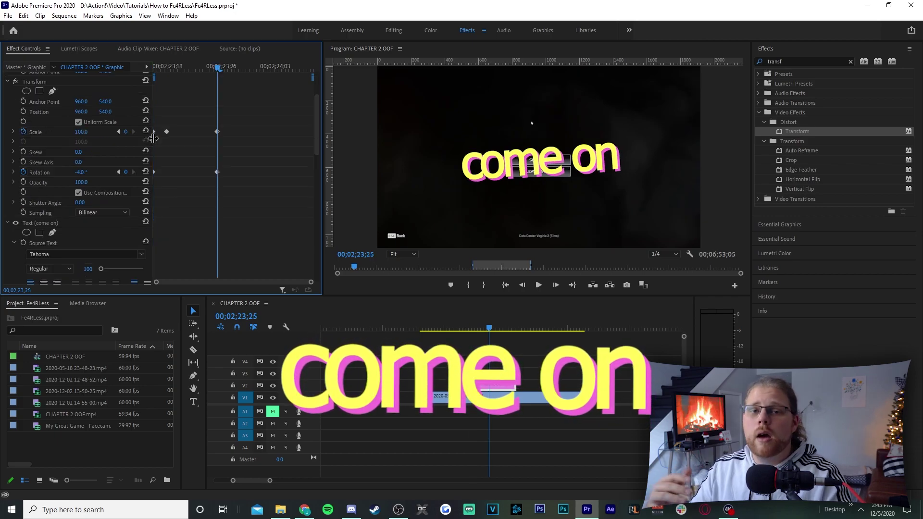
{"action": "left_click", "coordinate": [134, 171]}
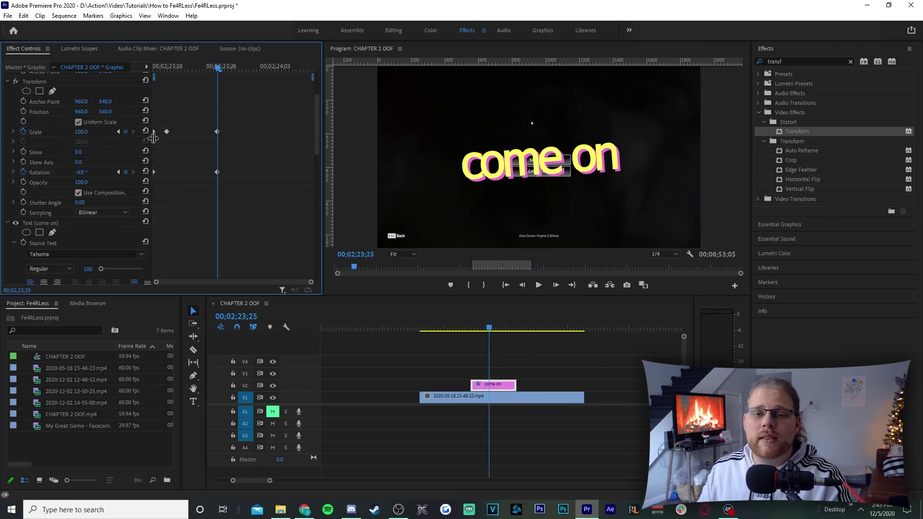
{"action": "left_click", "coordinate": [23, 182]}
{"action": "left_click_drag", "start_coordinate": [217, 182], "coordinate": [197, 183]}
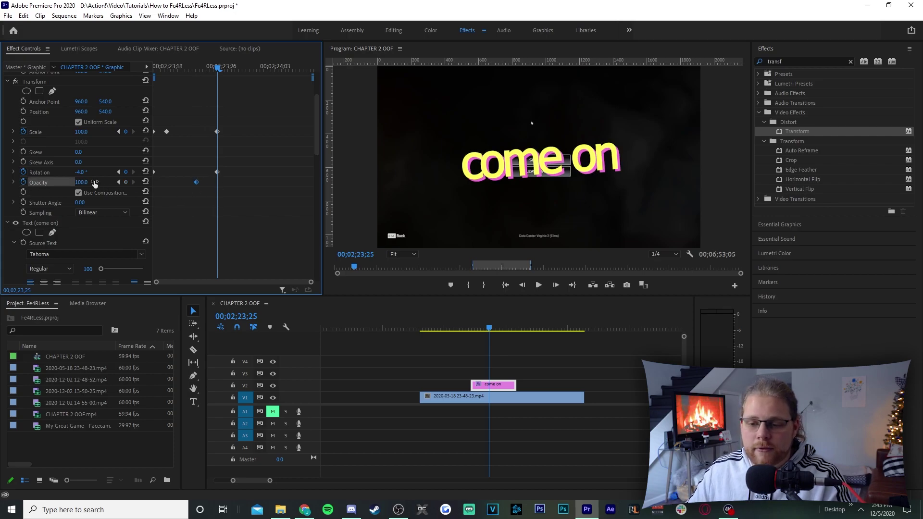
{"action": "type", "text": "0"}
{"action": "key", "text": "Return"}
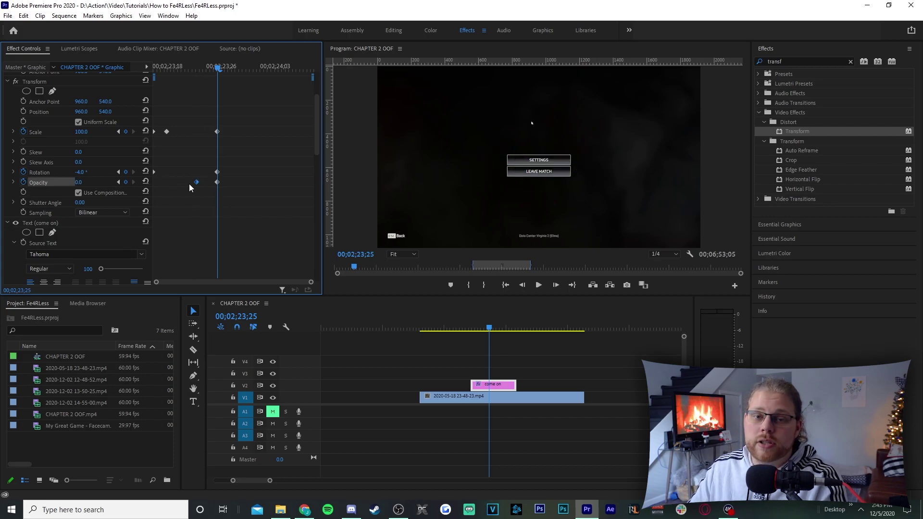